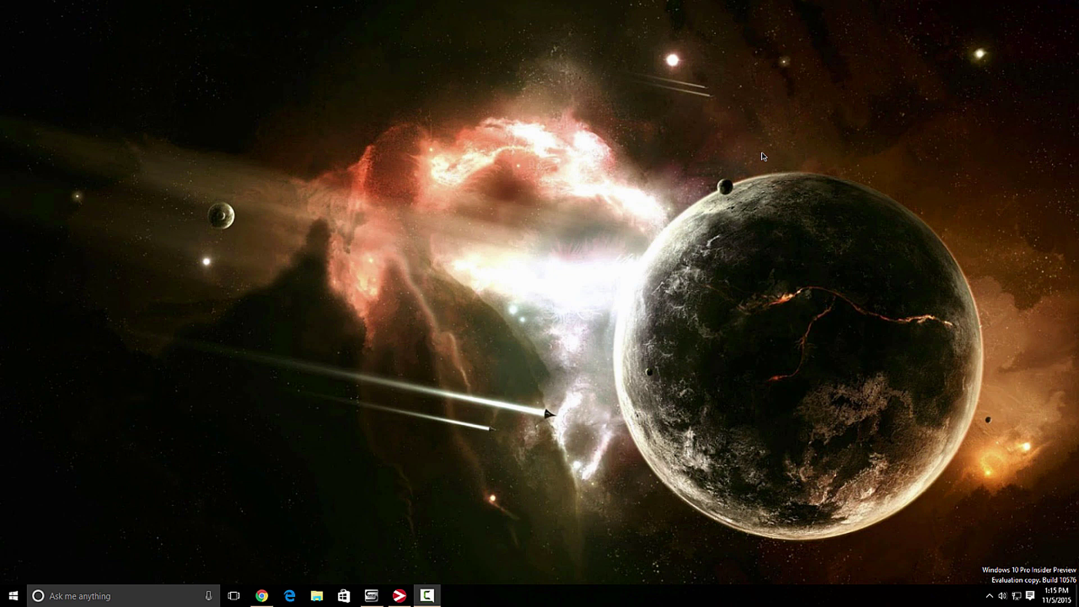
- Turn on 'Download over metered connections' on the Devices > Connected devices page
click(4, 597)
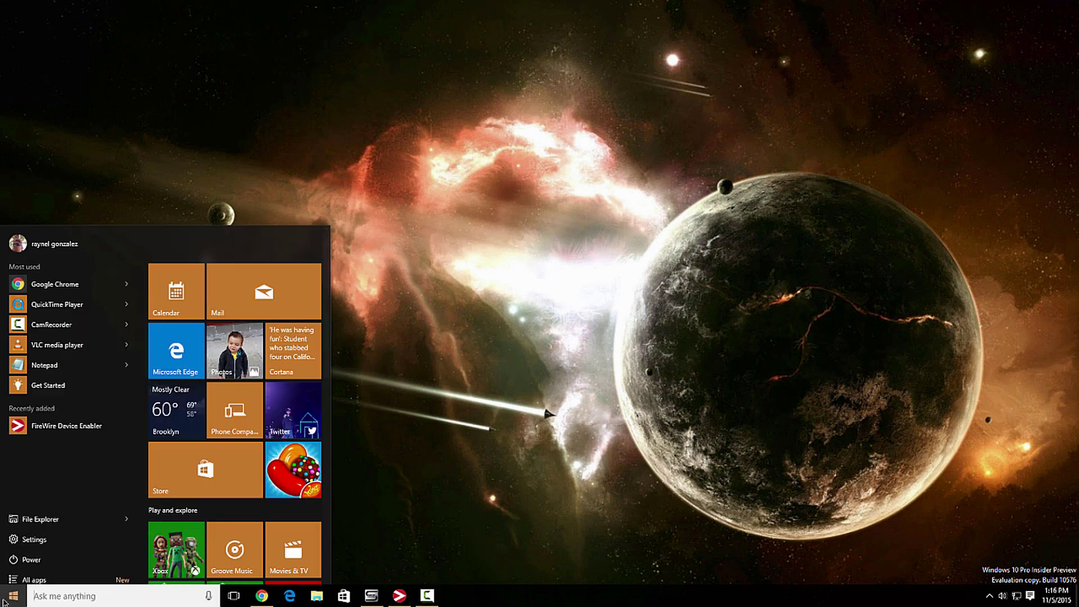
click(33, 531)
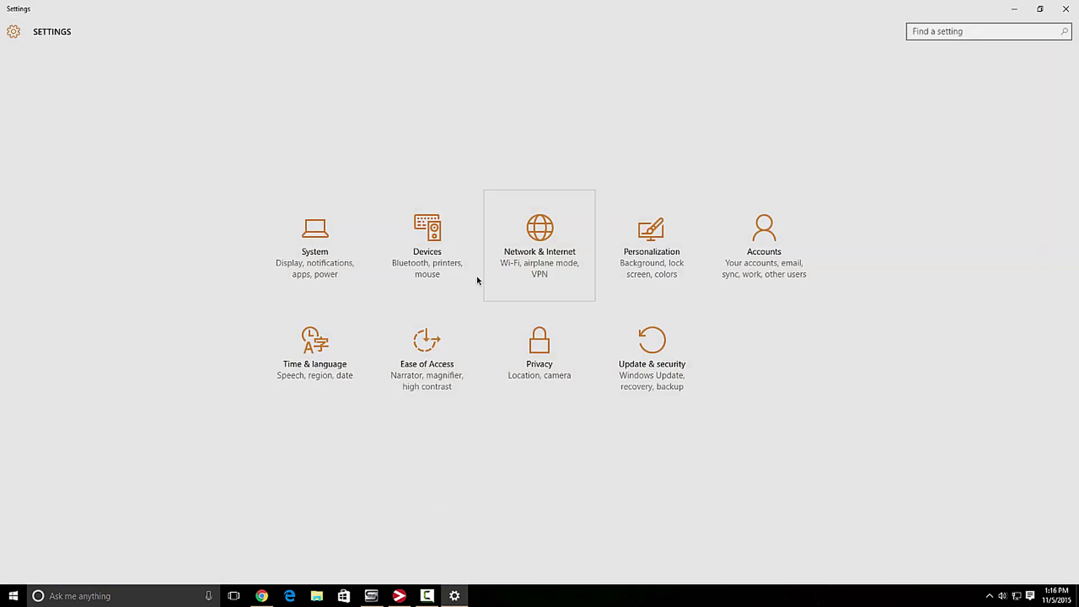
click(437, 230)
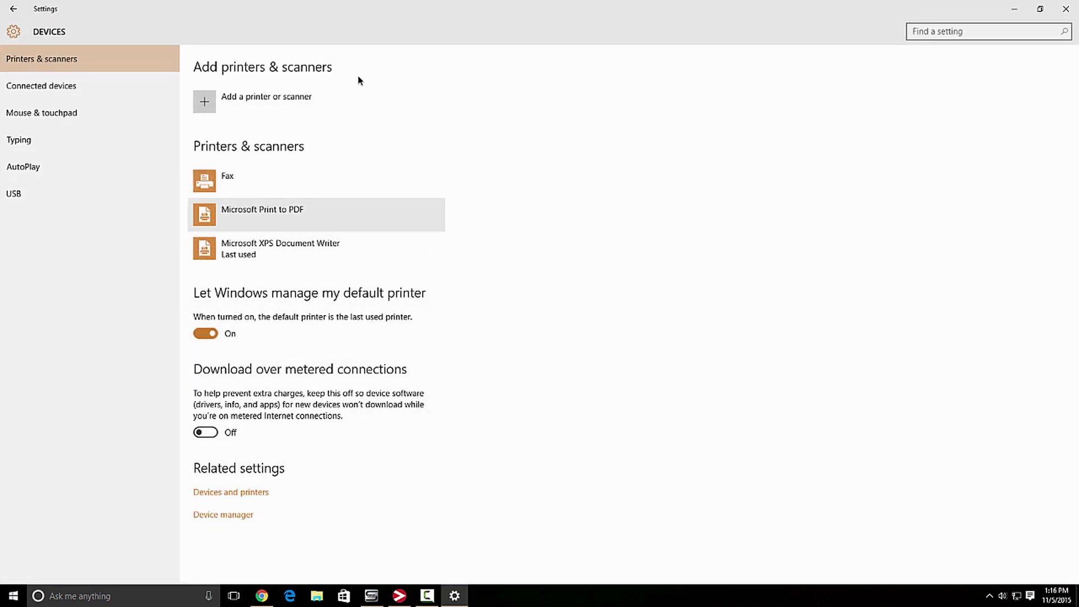
click(89, 86)
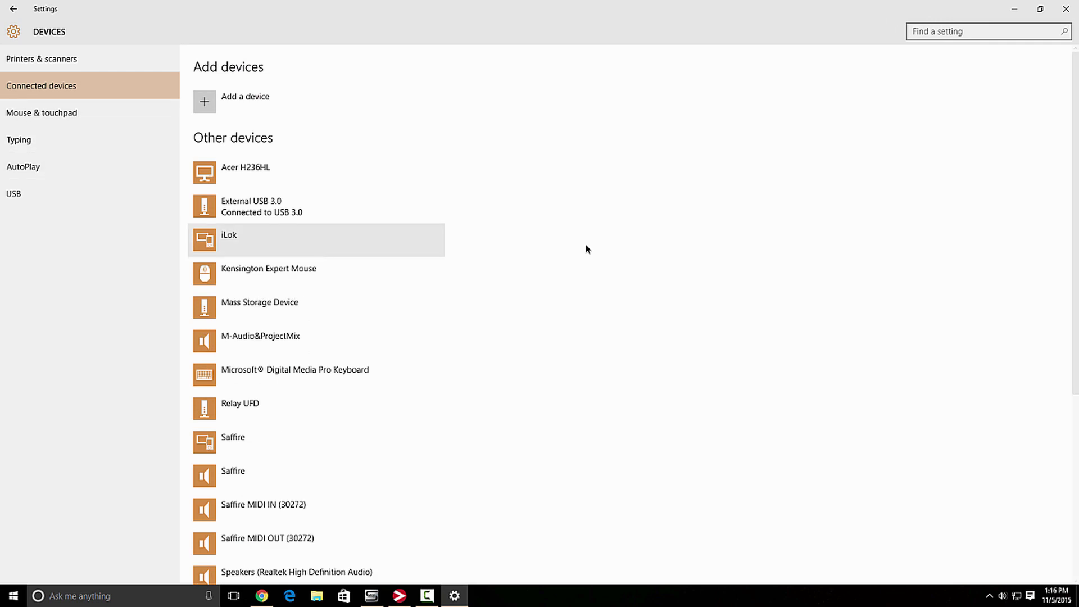
scroll(586, 244, down, 5)
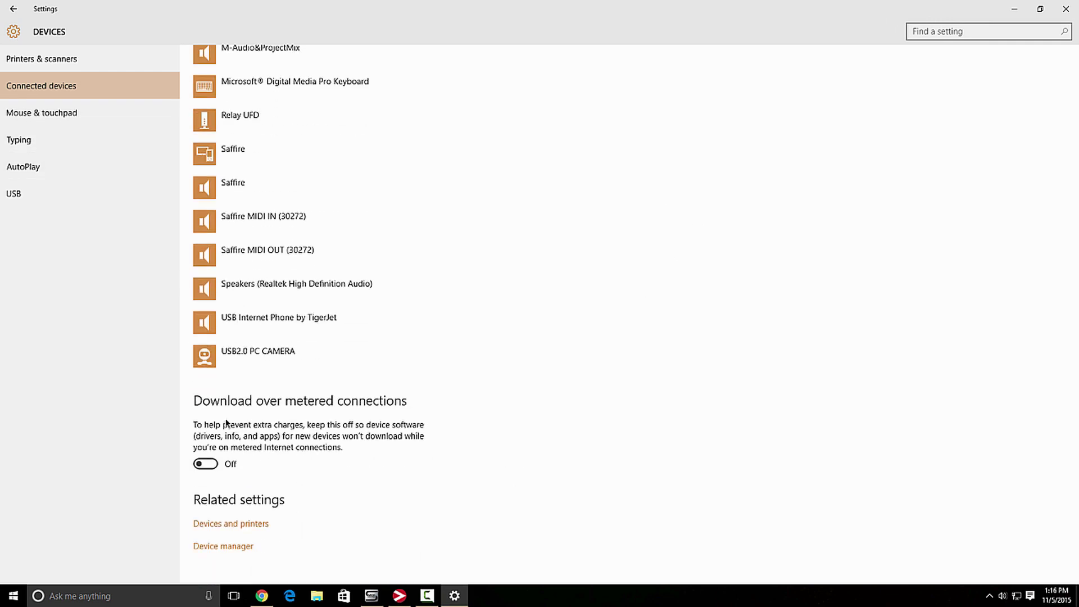
click(204, 465)
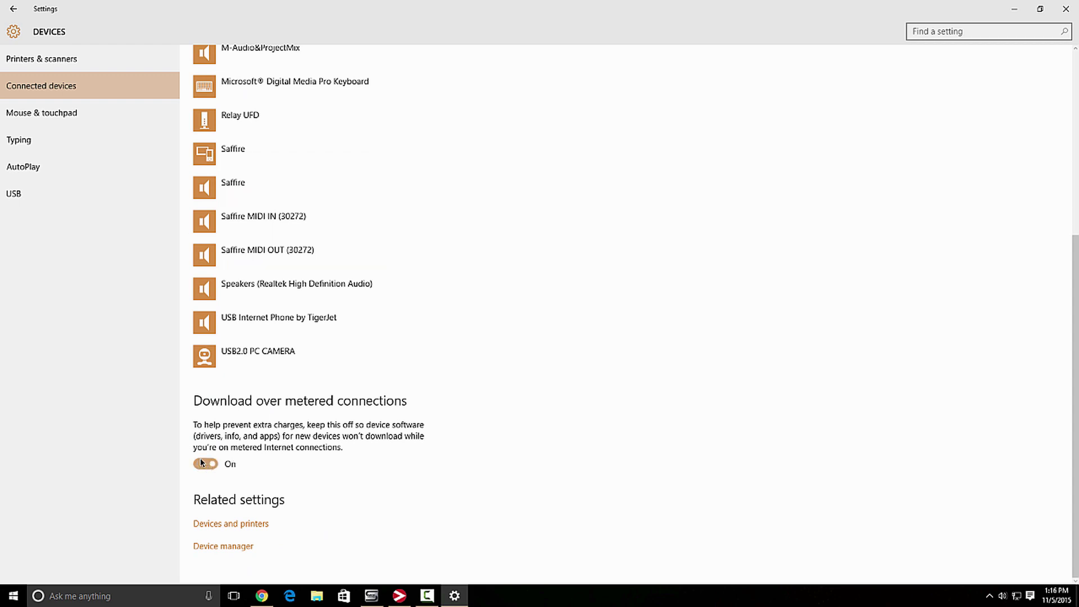
scroll(241, 468, up, 5)
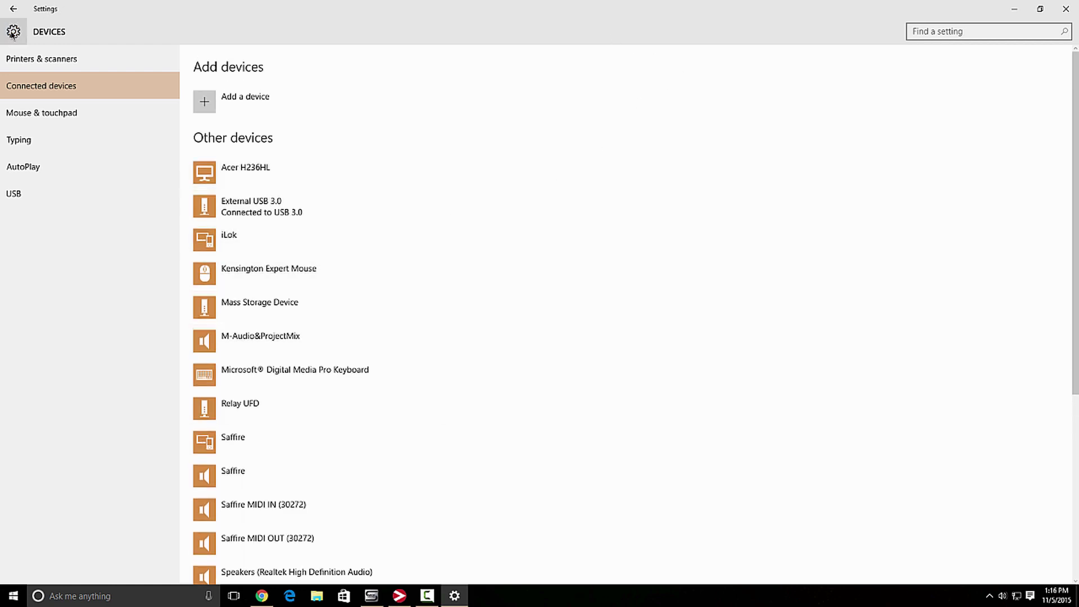
- In Windows Update advanced options, choose 'Notify to schedule restart' and uncheck updates for other Microsoft products
click(14, 10)
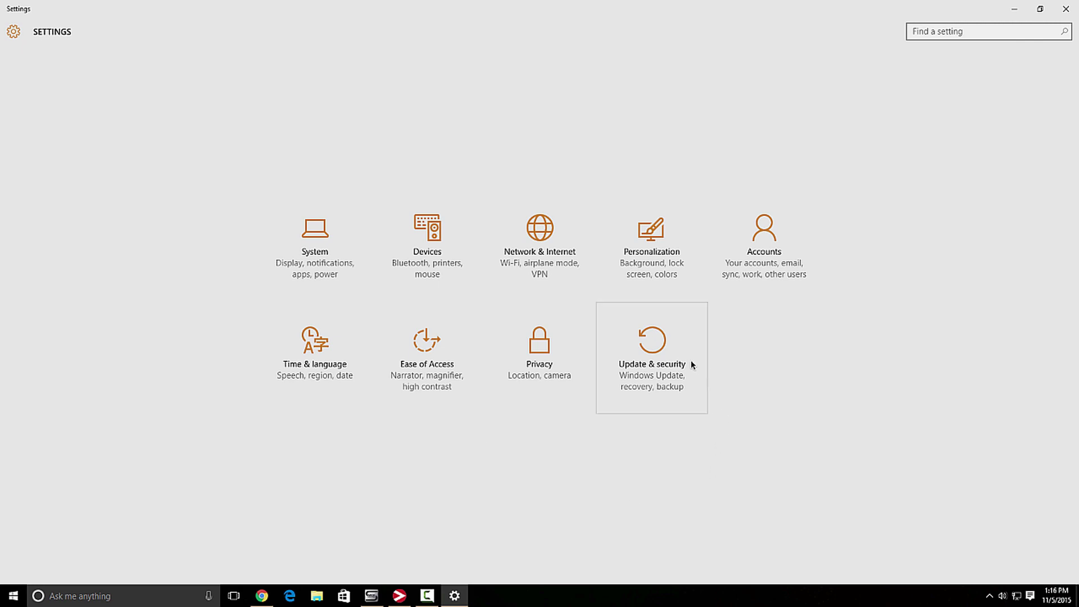
click(646, 354)
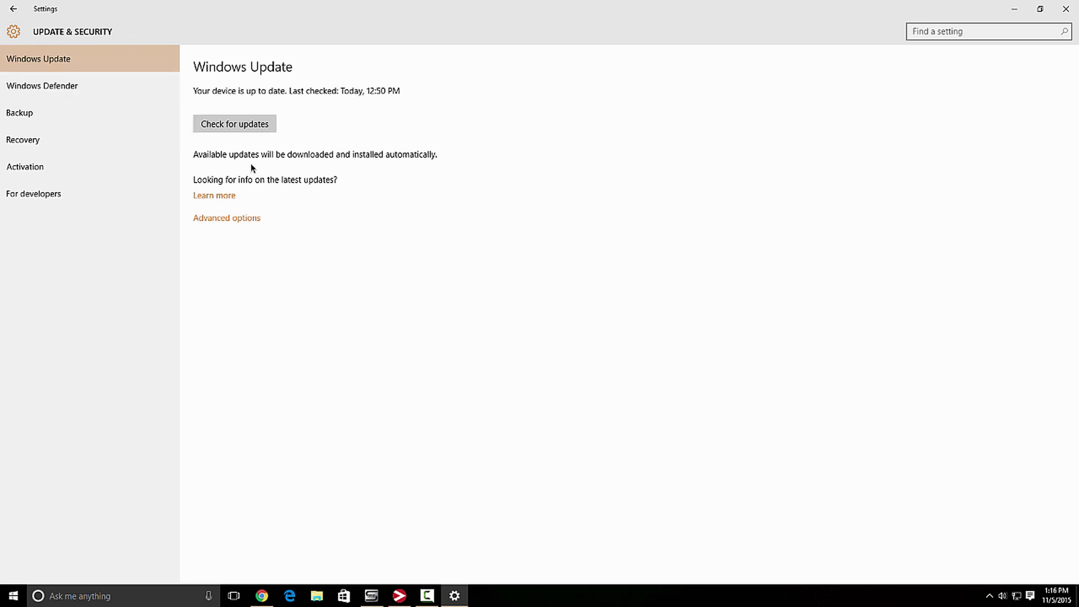
click(222, 219)
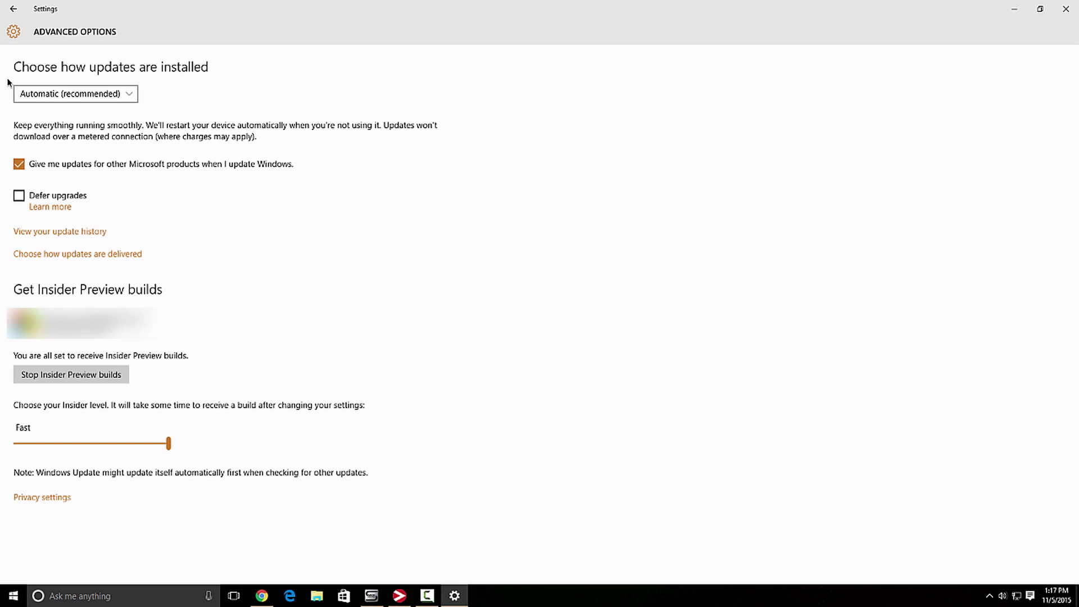
click(79, 95)
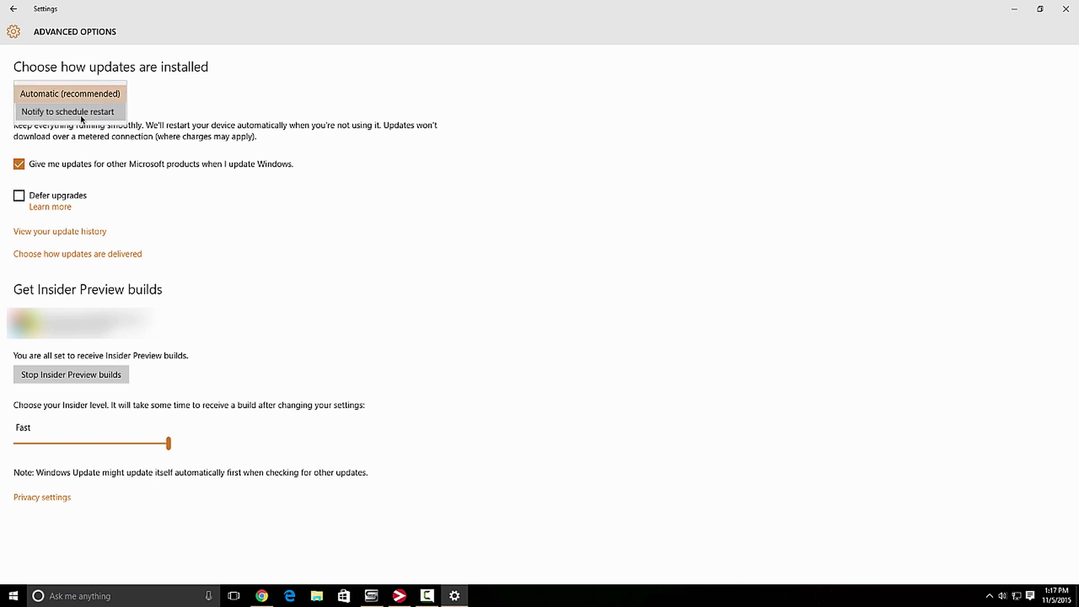
click(81, 113)
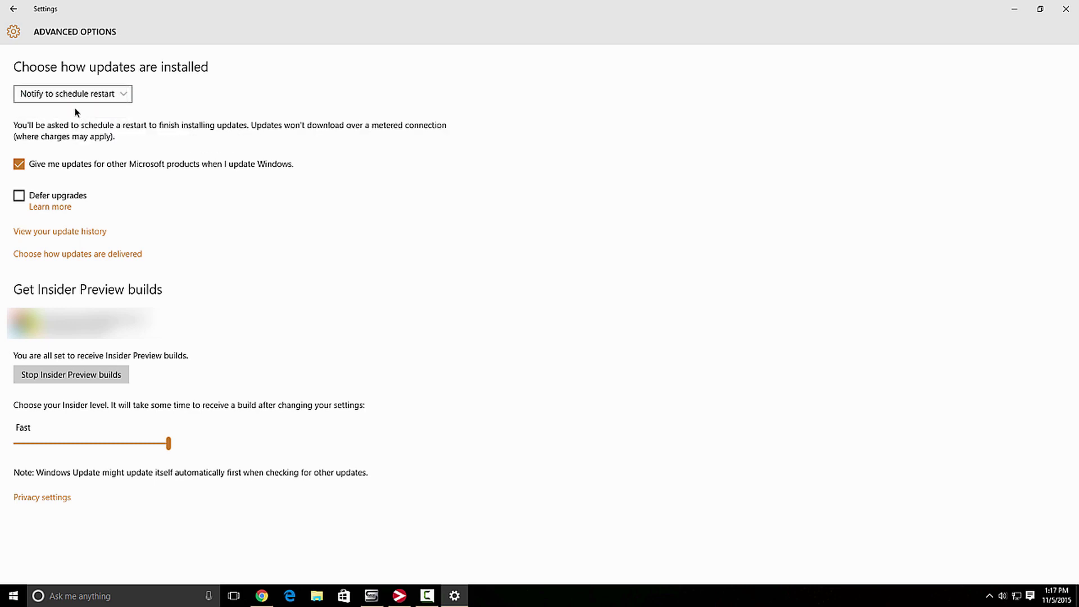
click(18, 165)
- Close Settings and launch mmc, reopening it from Windows search as an empty Console1
click(1066, 9)
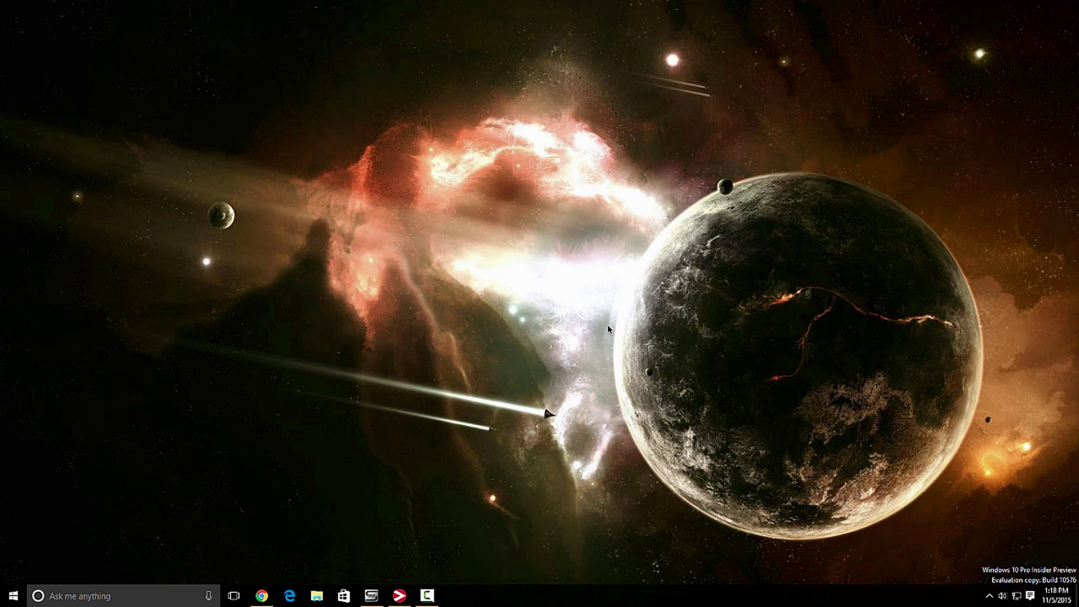
key(super+r)
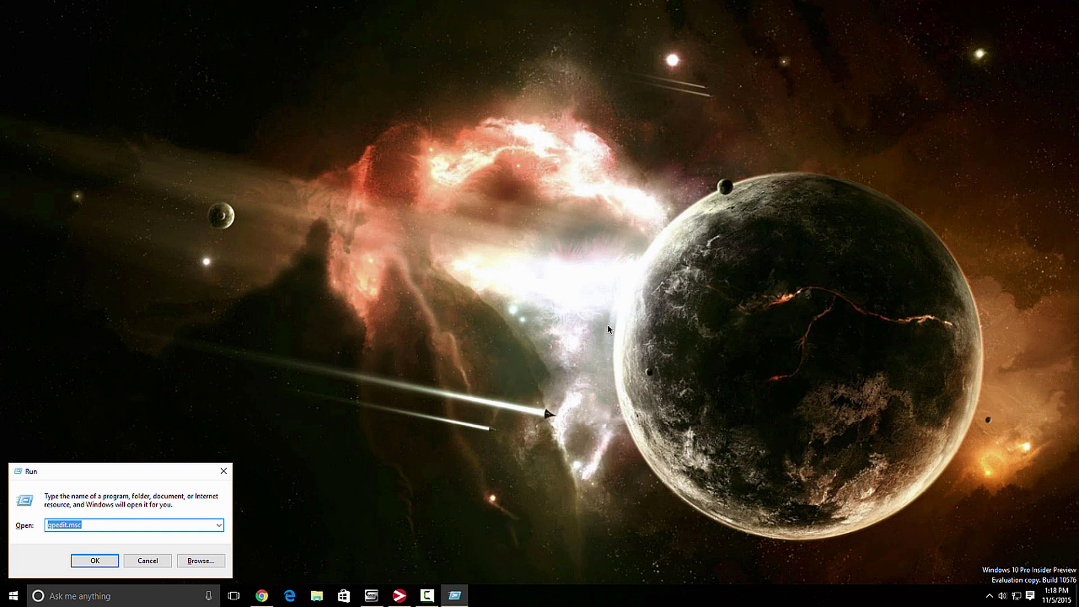
text(mmc)
key(Return)
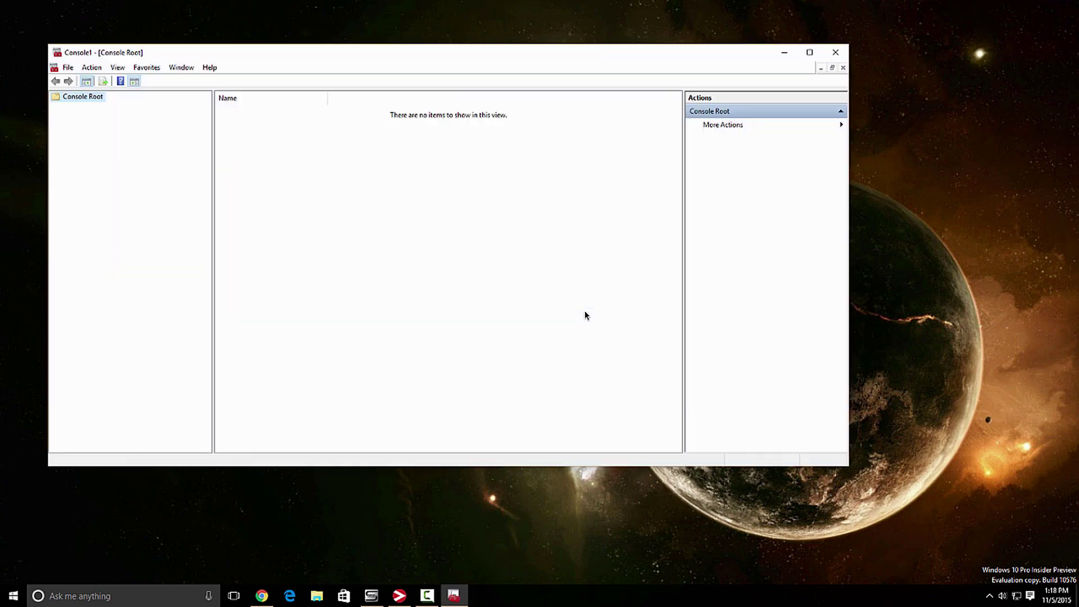
key(alt+F4)
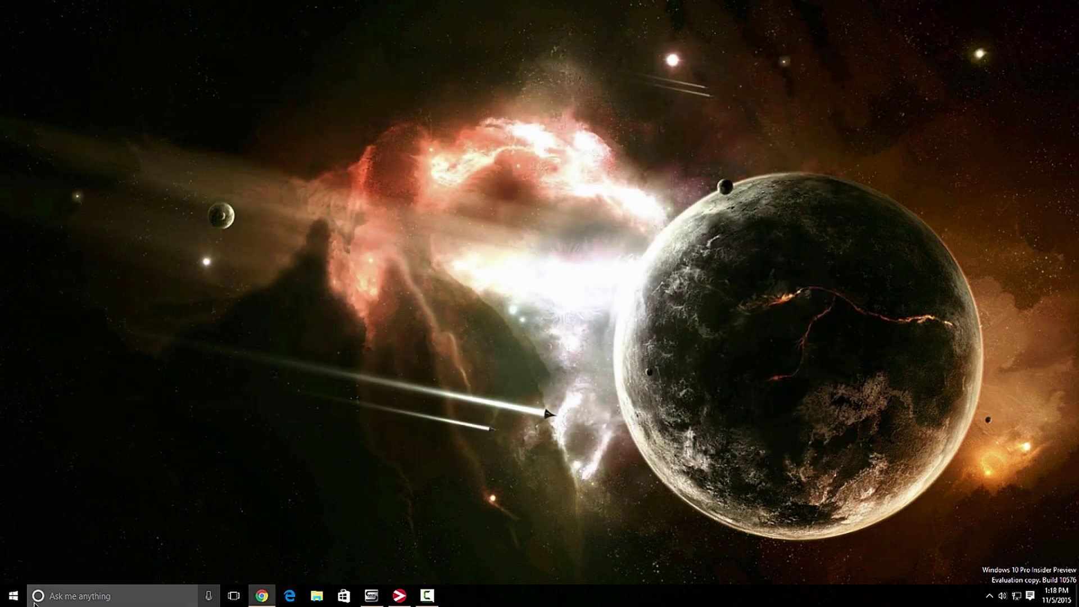
click(79, 602)
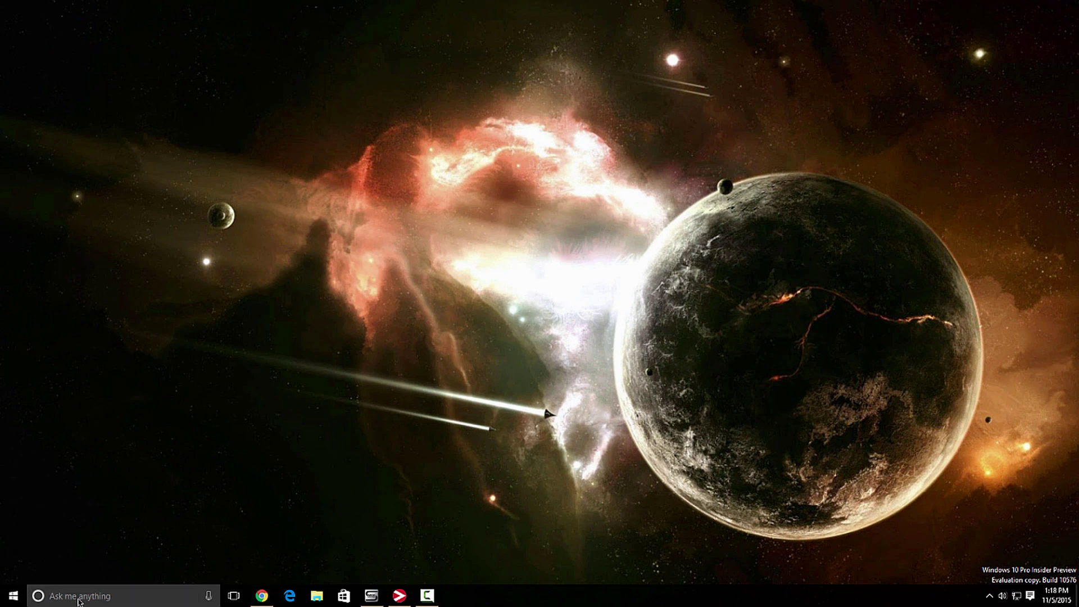
text(mmc)
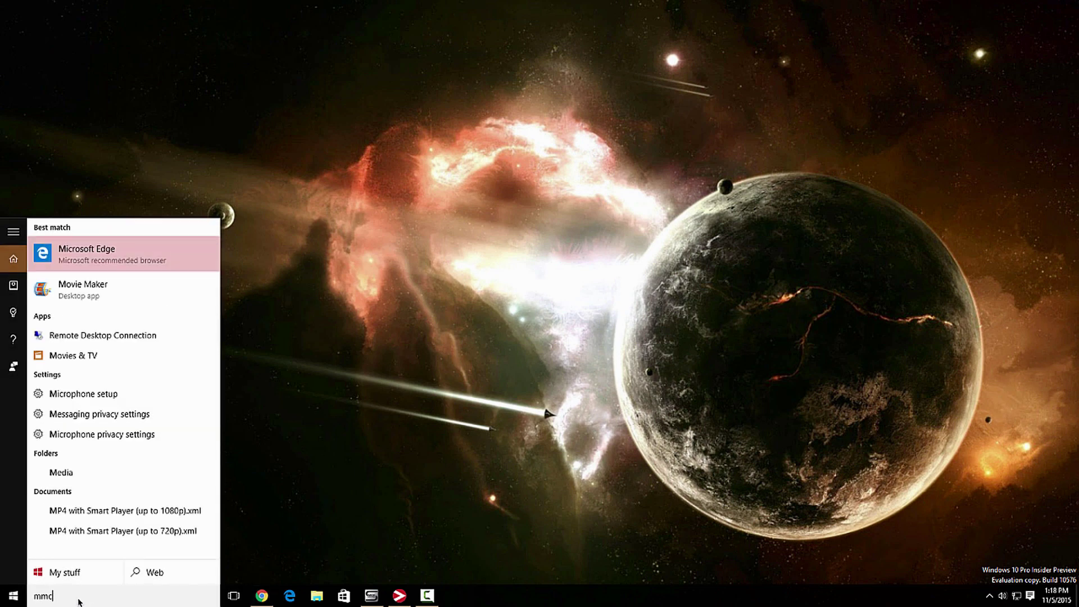
key(Return)
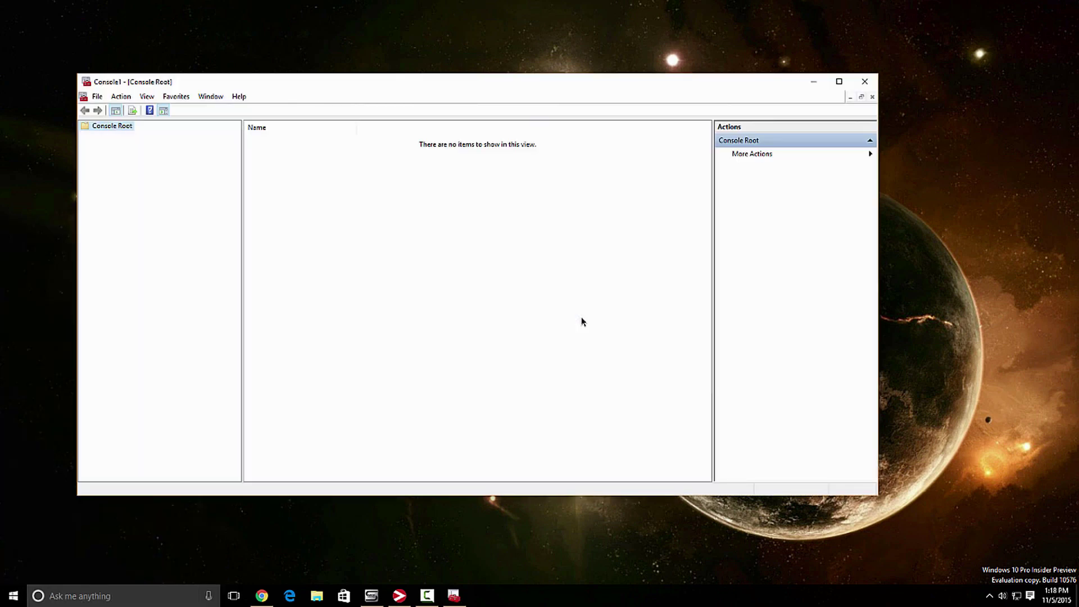
- Add the Group Policy Object snap-in for the local computer and maximize the console
click(95, 100)
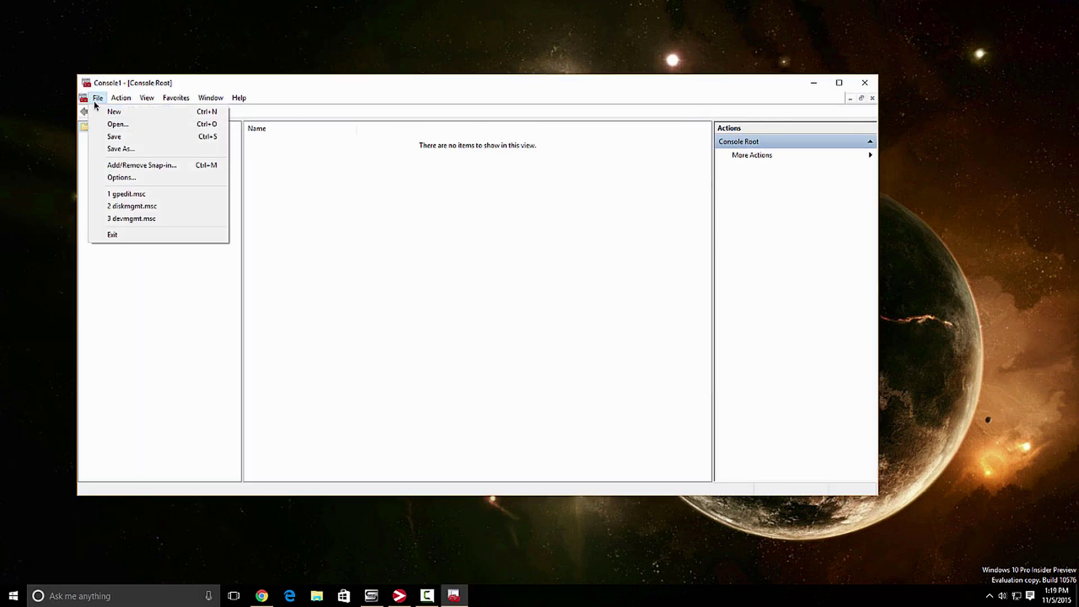
click(155, 167)
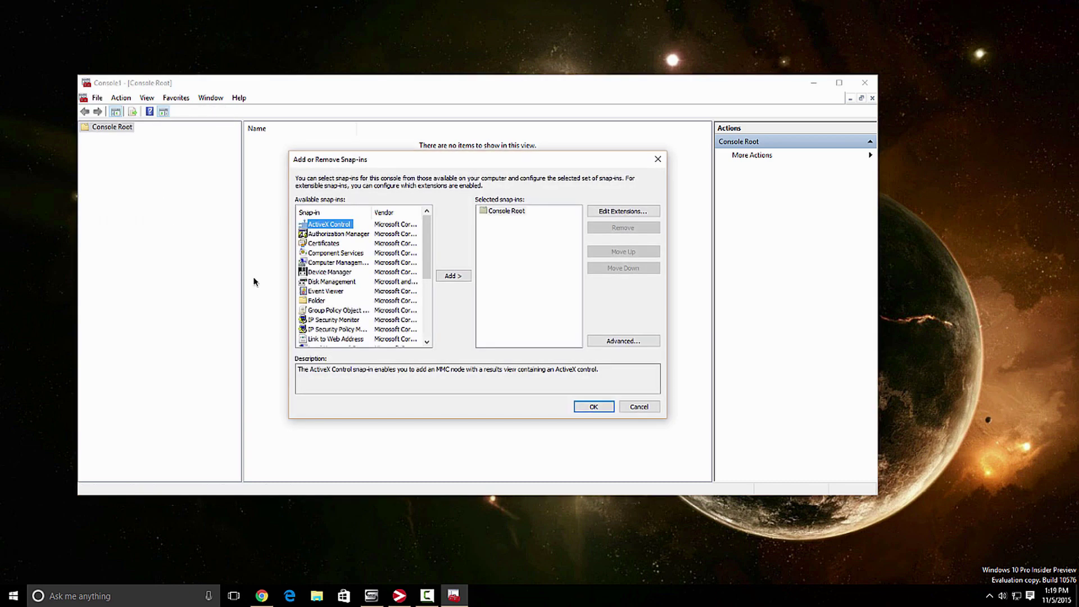
click(322, 311)
click(443, 277)
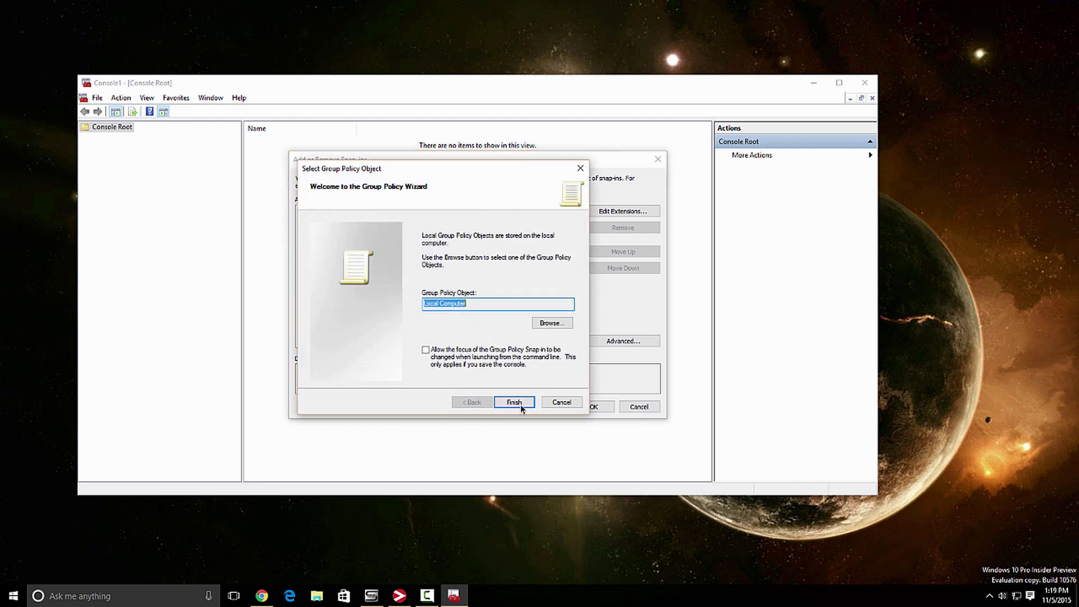
click(521, 407)
click(589, 407)
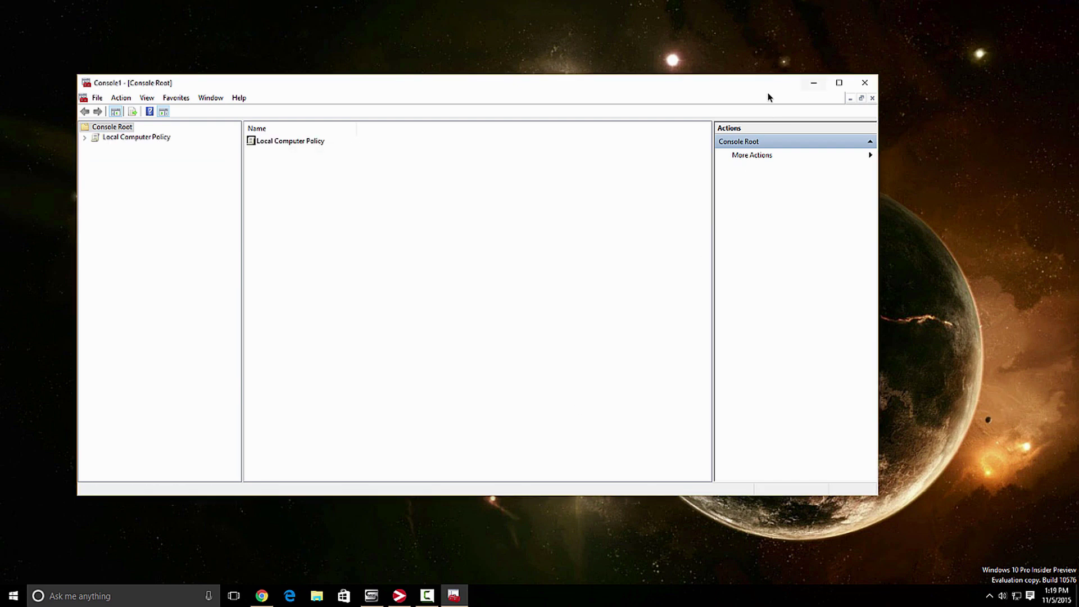
double_click(759, 93)
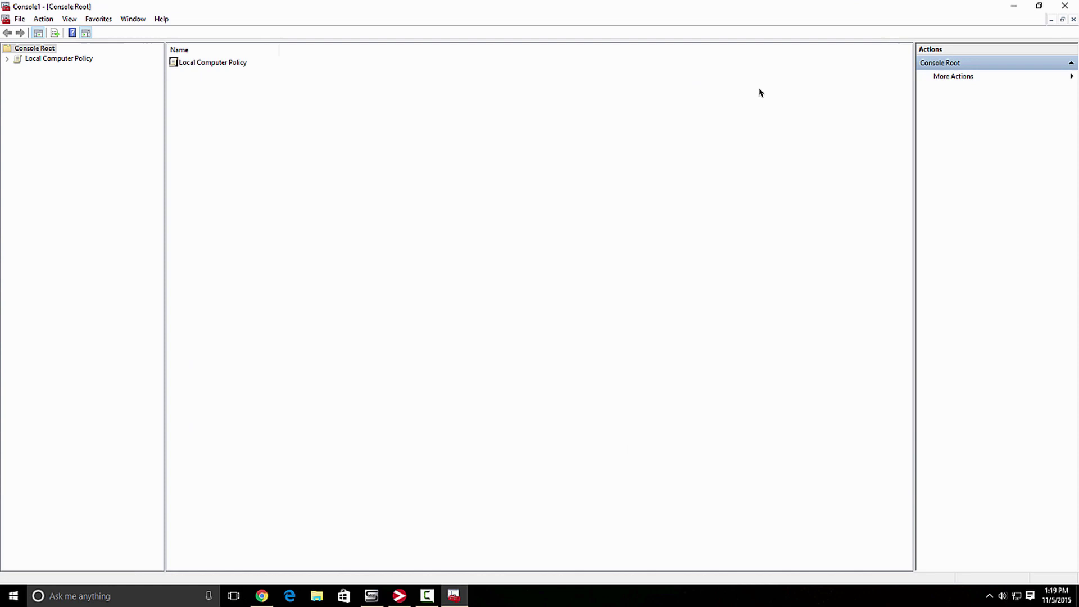
- Browse Computer Configuration > Administrative Templates > Windows Components > Windows Update and select Configure Automatic Updates
double_click(50, 60)
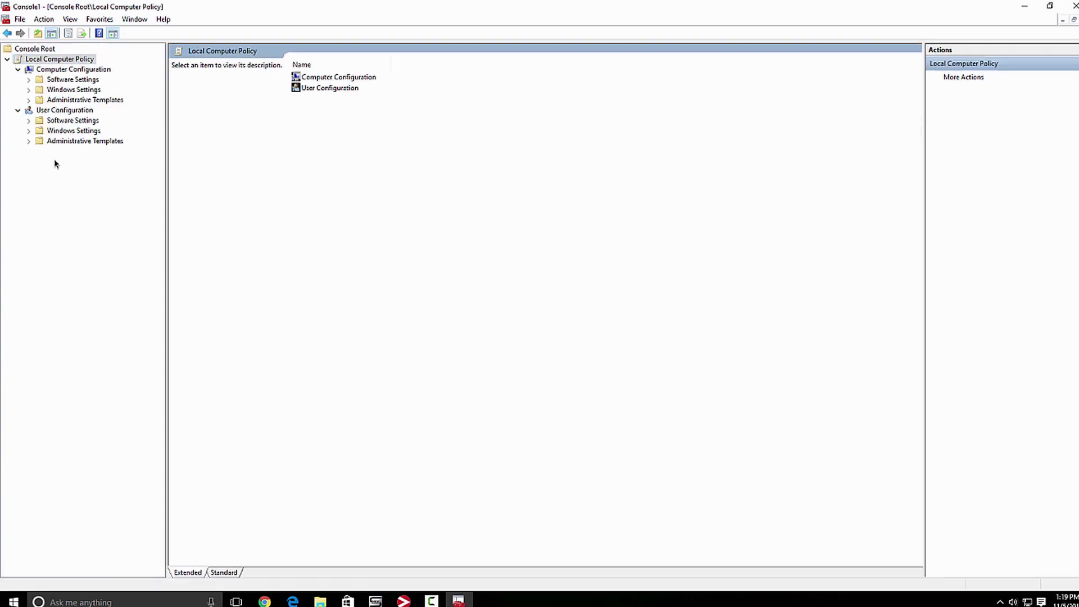
click(94, 72)
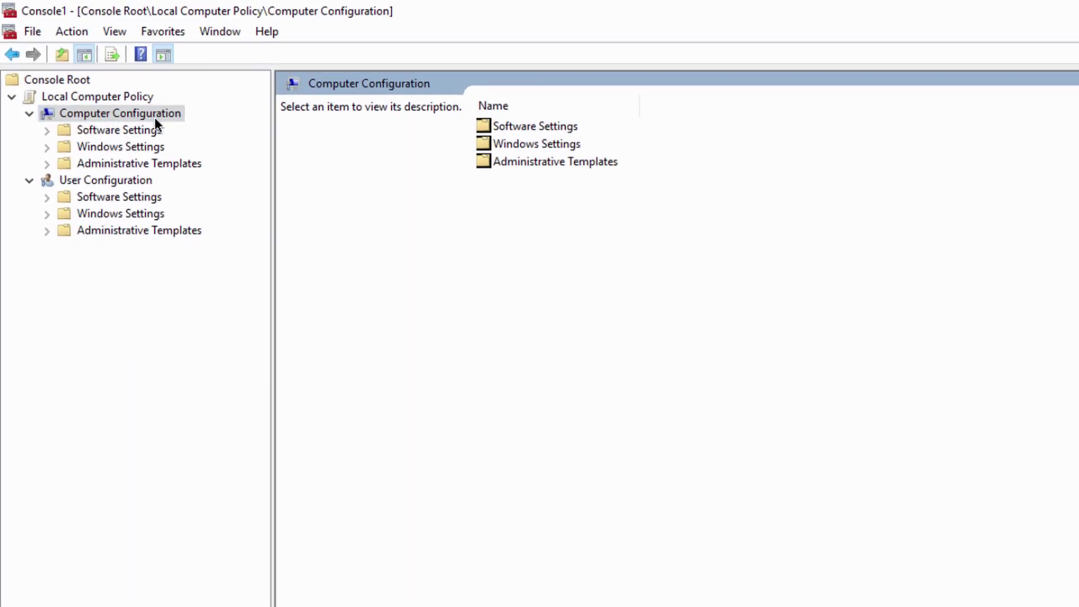
click(95, 163)
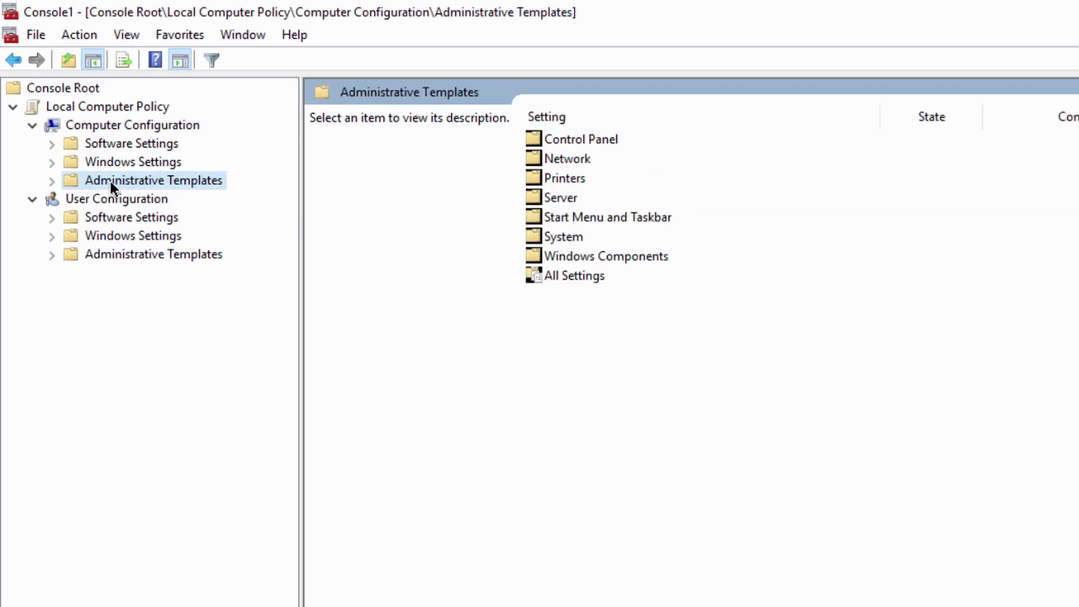
click(52, 181)
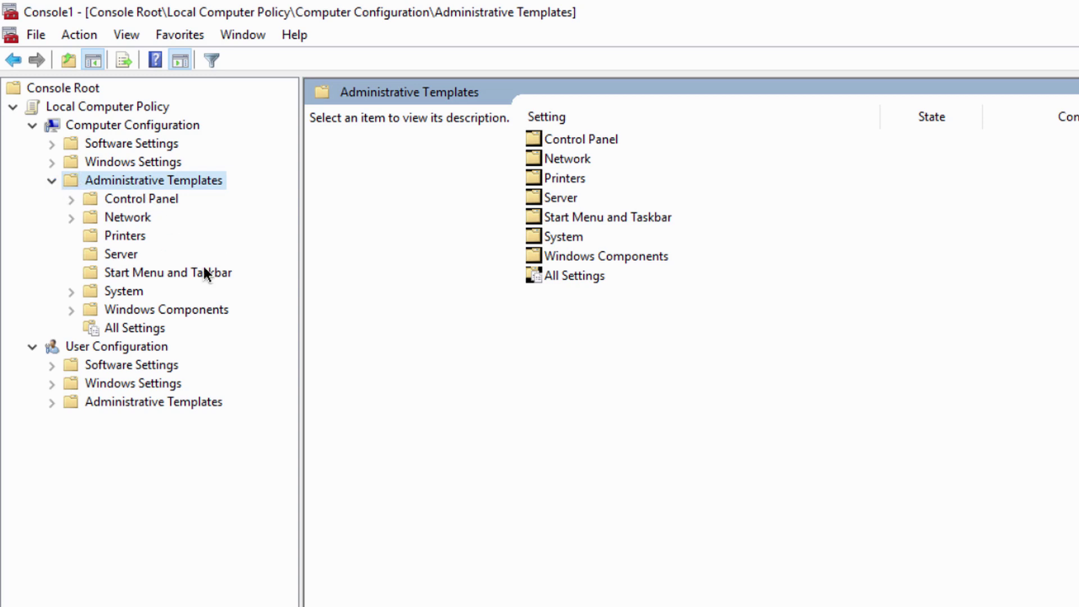
double_click(183, 308)
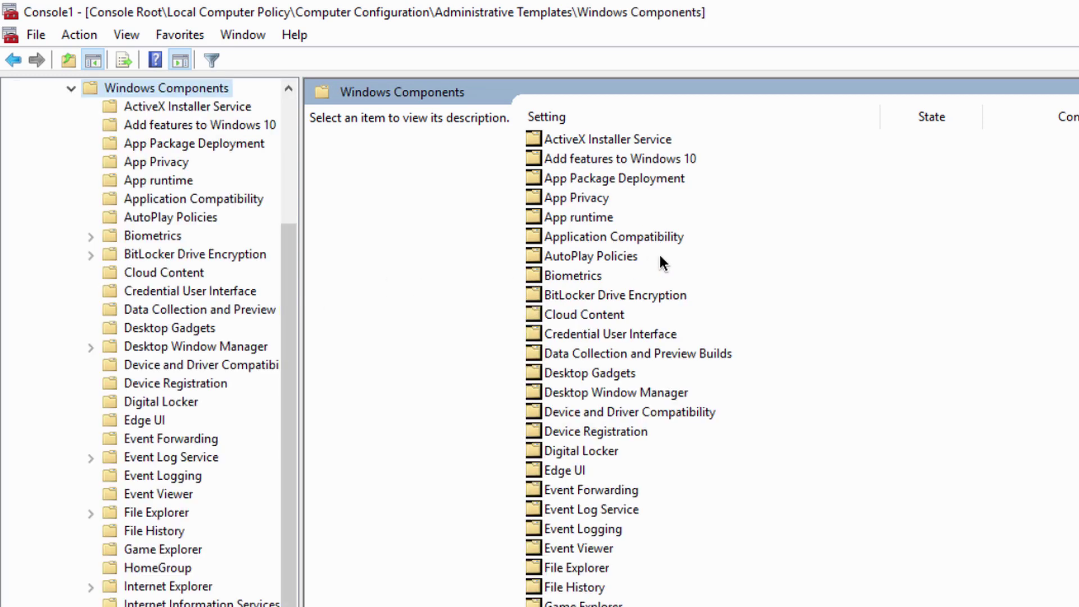
click(674, 176)
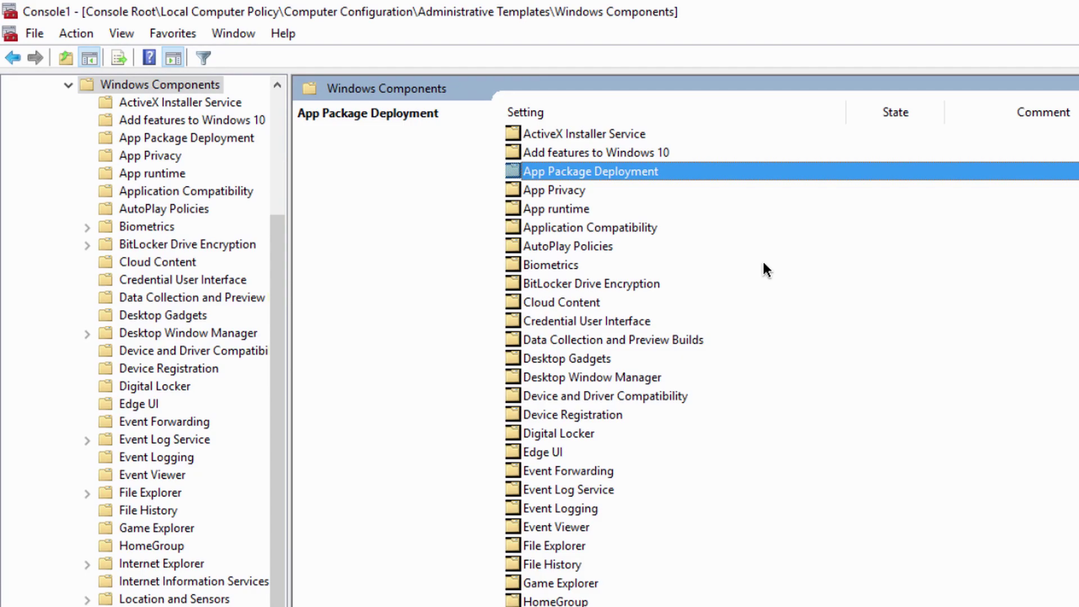
key(w)
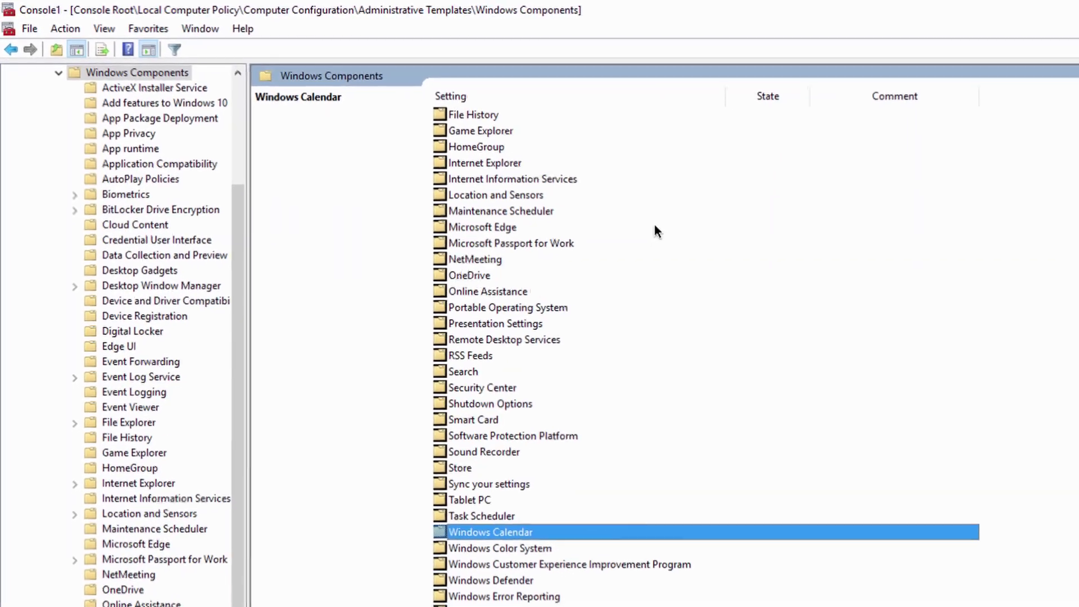
key(Down)
key(Down)
key(Down)
key(Down)
key(Down)
key(Down)
key(Down)
key(Down)
key(Down)
key(Down)
key(Down)
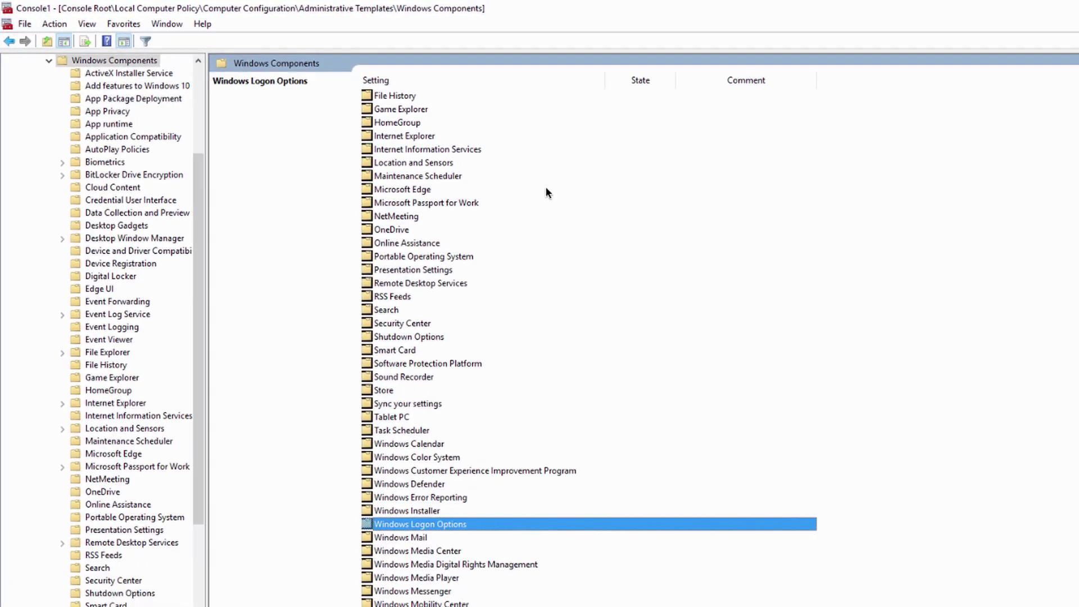
key(Down)
key(Down)
key(Down)
key(Down)
key(Down)
key(Down)
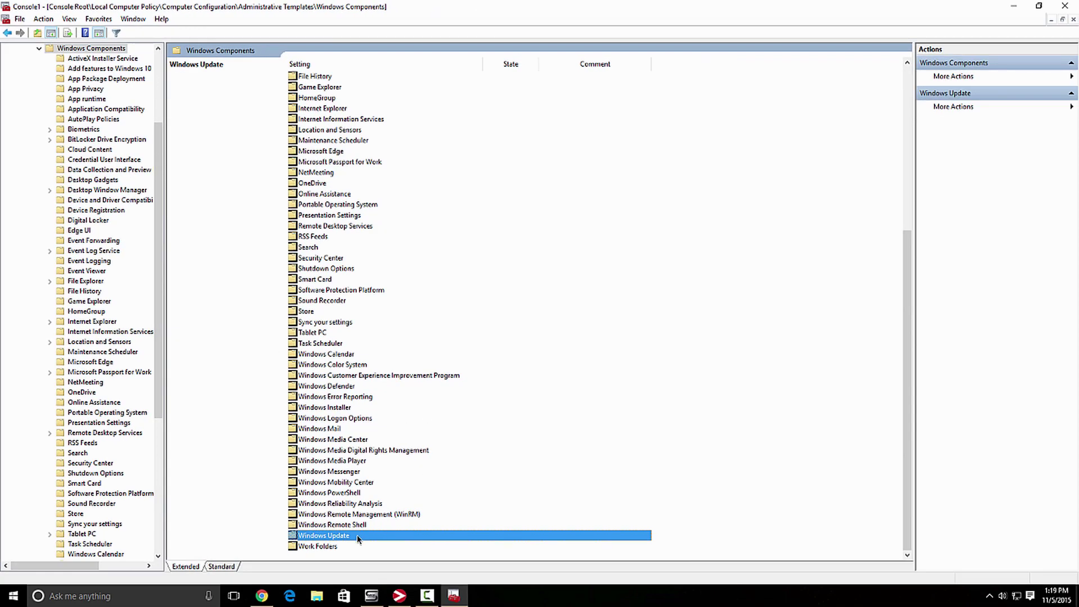
double_click(357, 538)
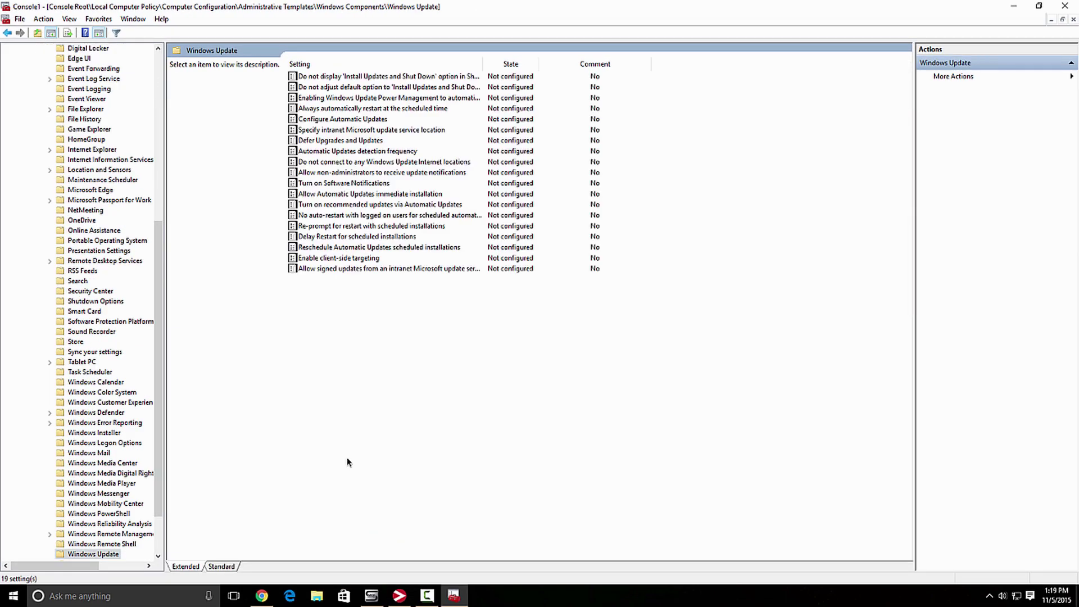
click(297, 119)
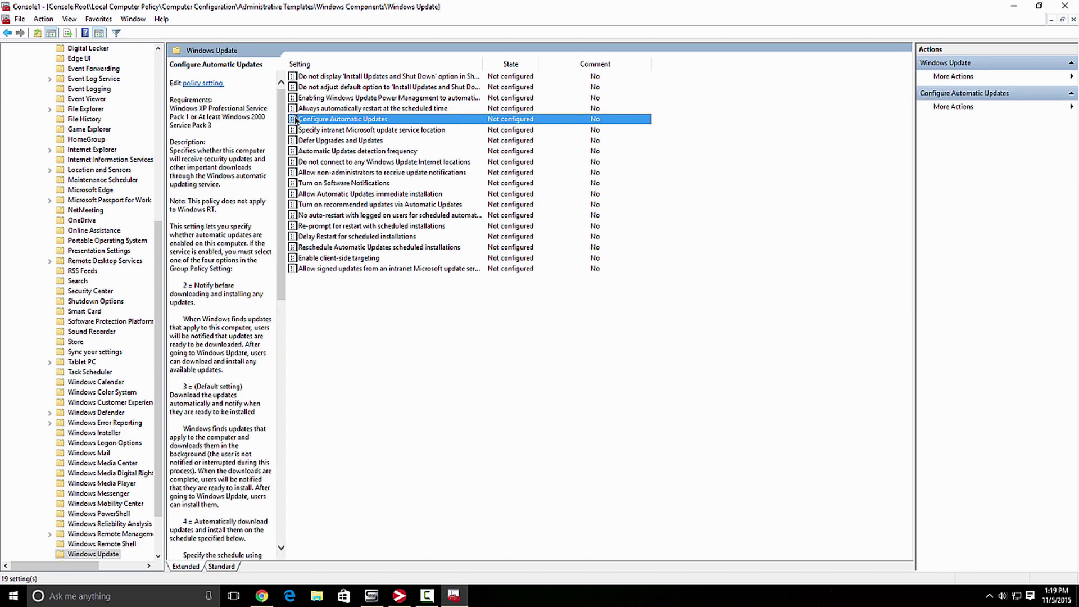
- Enable Configure Automatic Updates with '2 - Notify for download and notify for install', install day every day
double_click(360, 120)
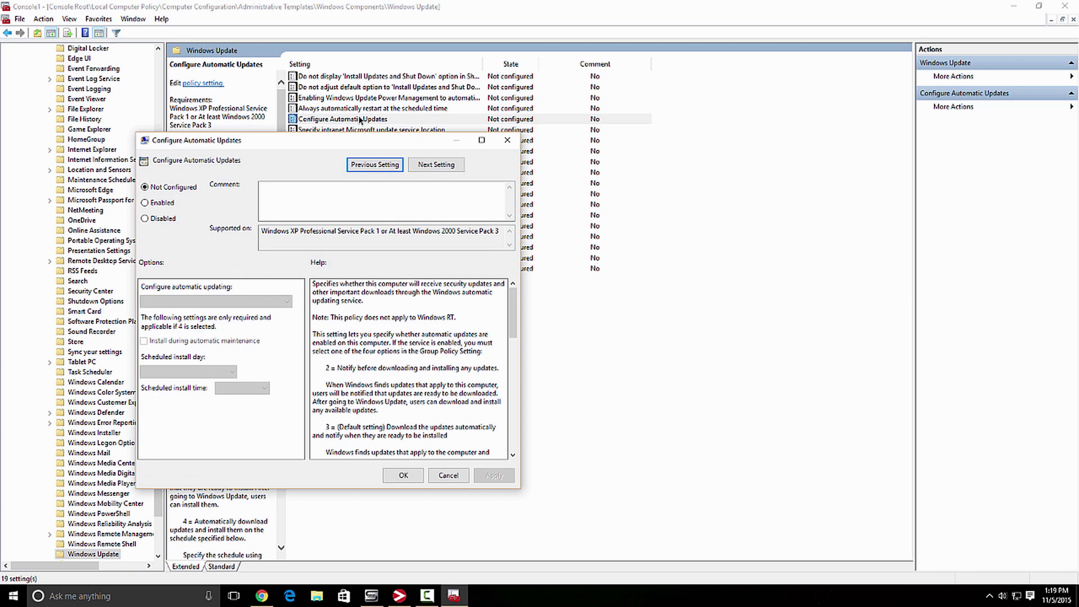
click(145, 203)
drag(202, 140, 292, 74)
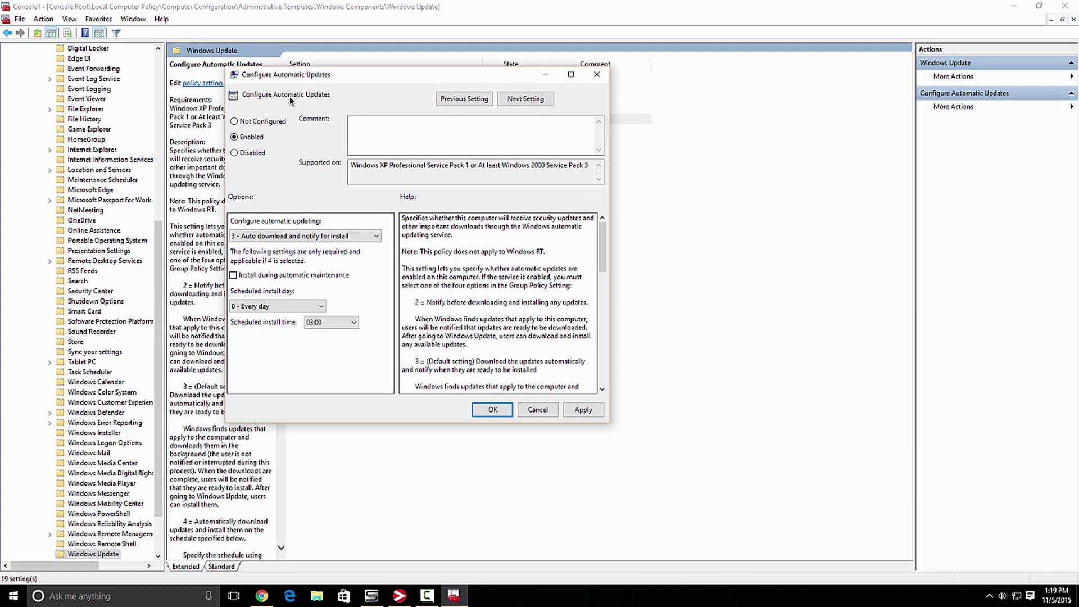
click(279, 236)
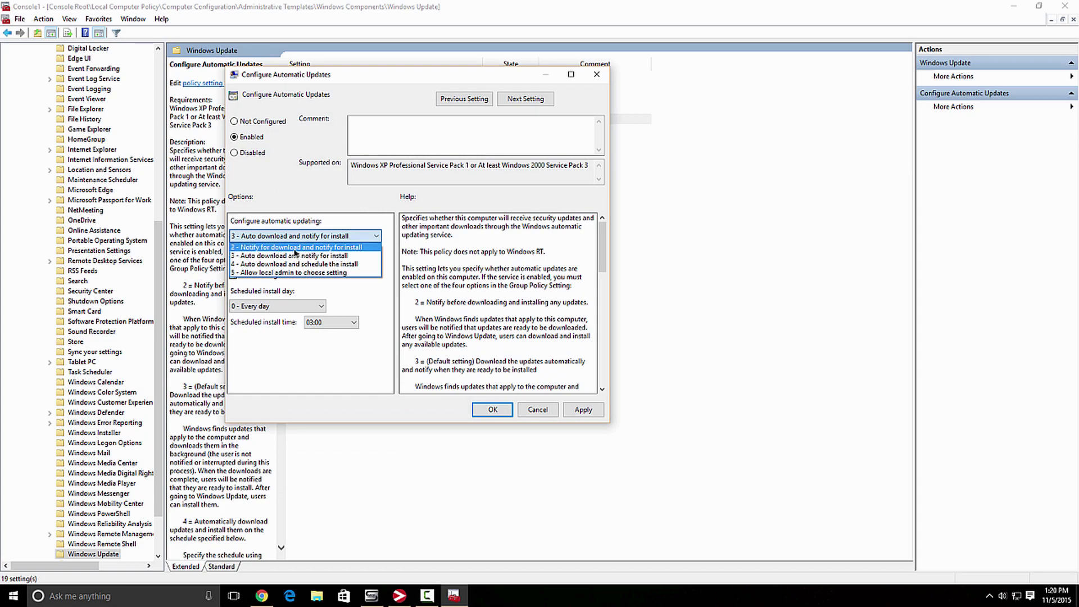
click(295, 248)
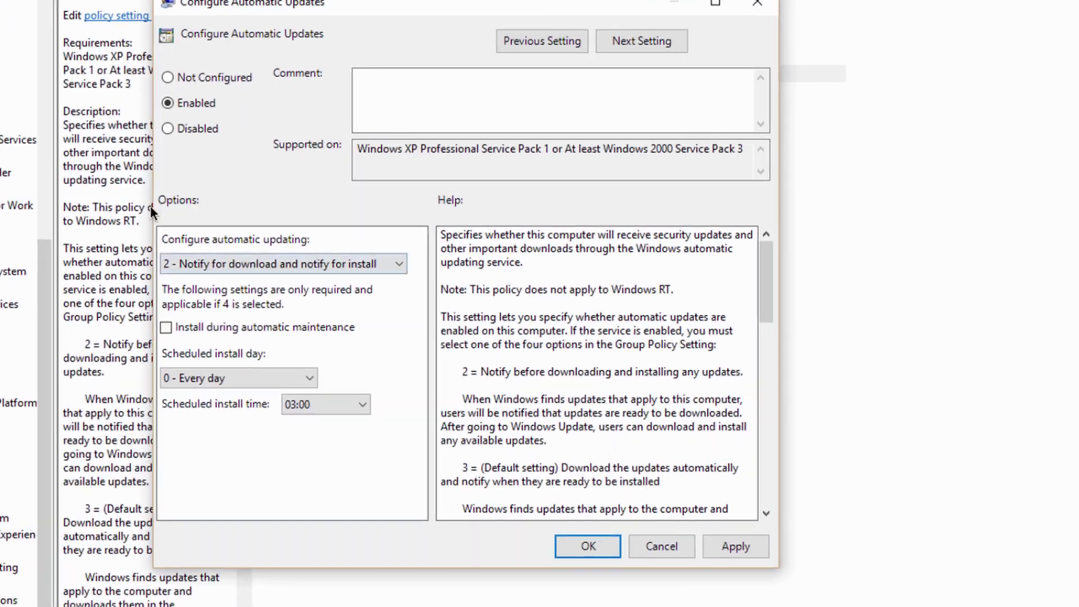
click(293, 376)
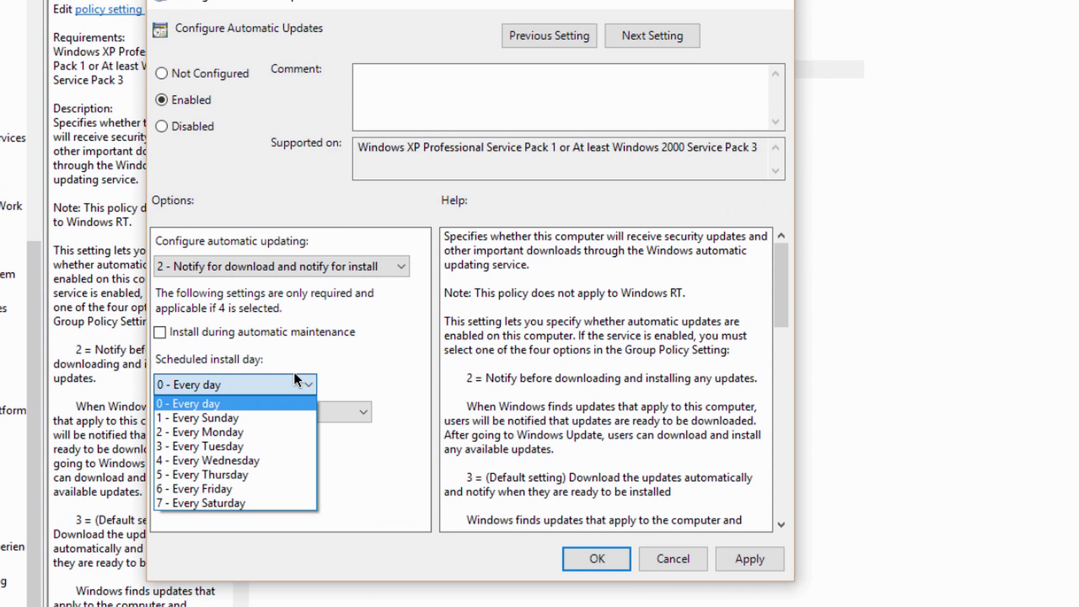
click(333, 350)
click(760, 559)
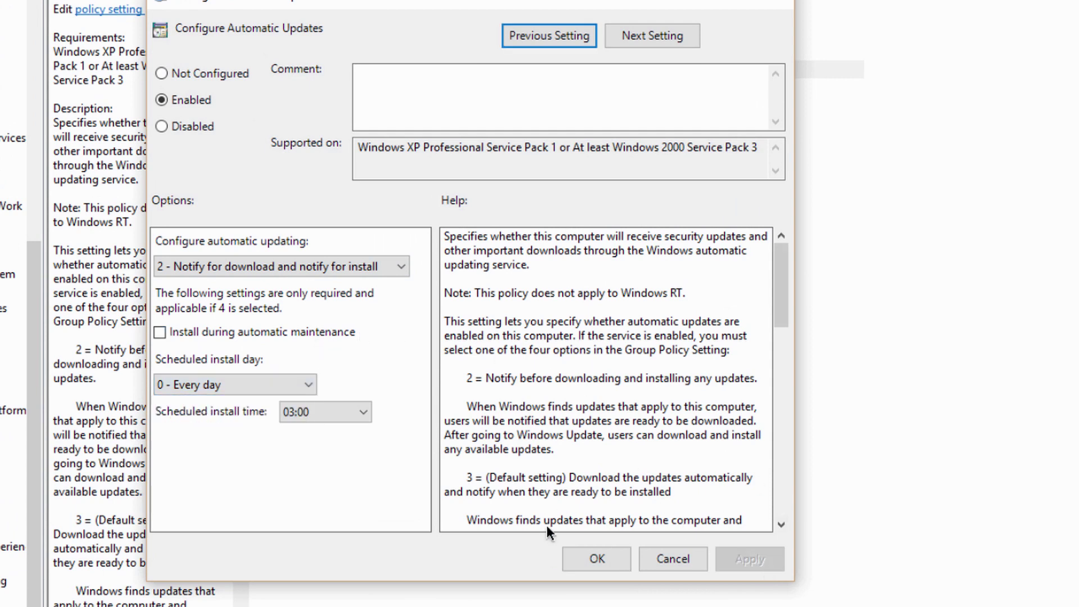
click(578, 558)
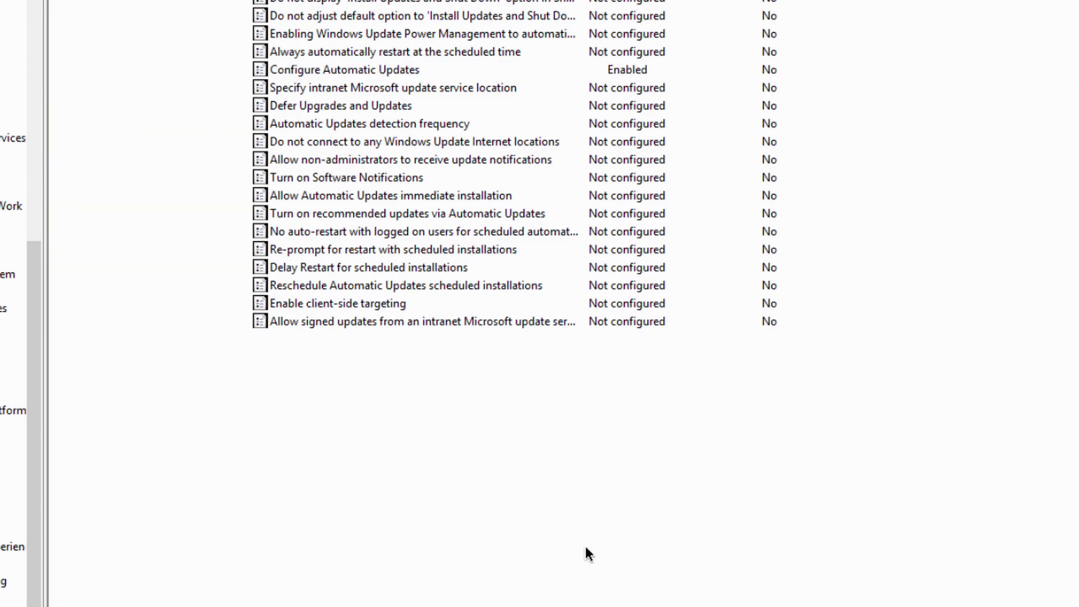
- Close the console, run gpupdate /force in an administrator Command Prompt, then close it
key(alt+F4)
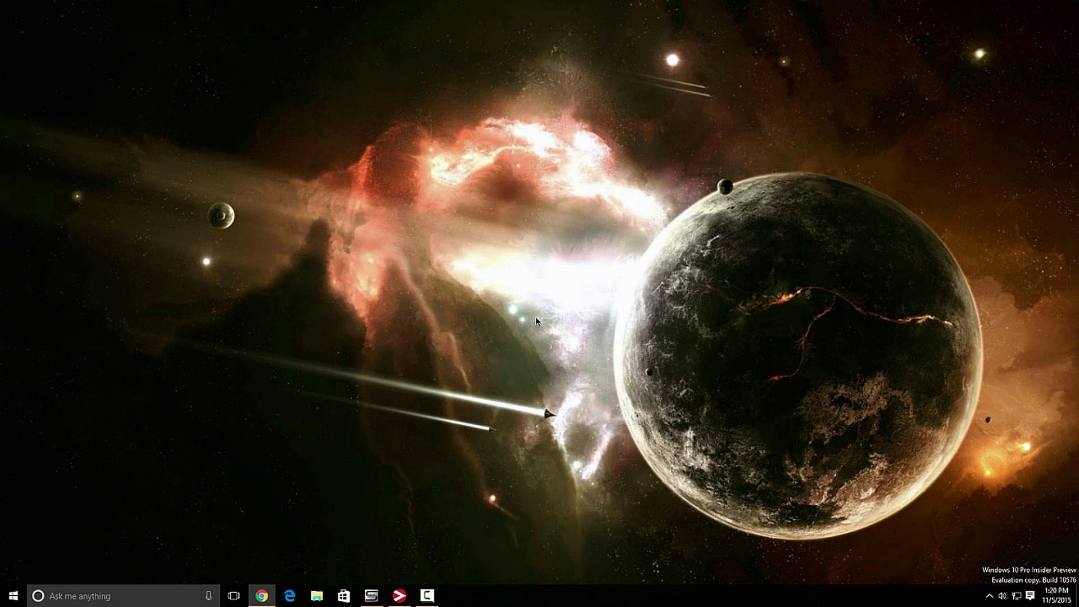
key(super+x)
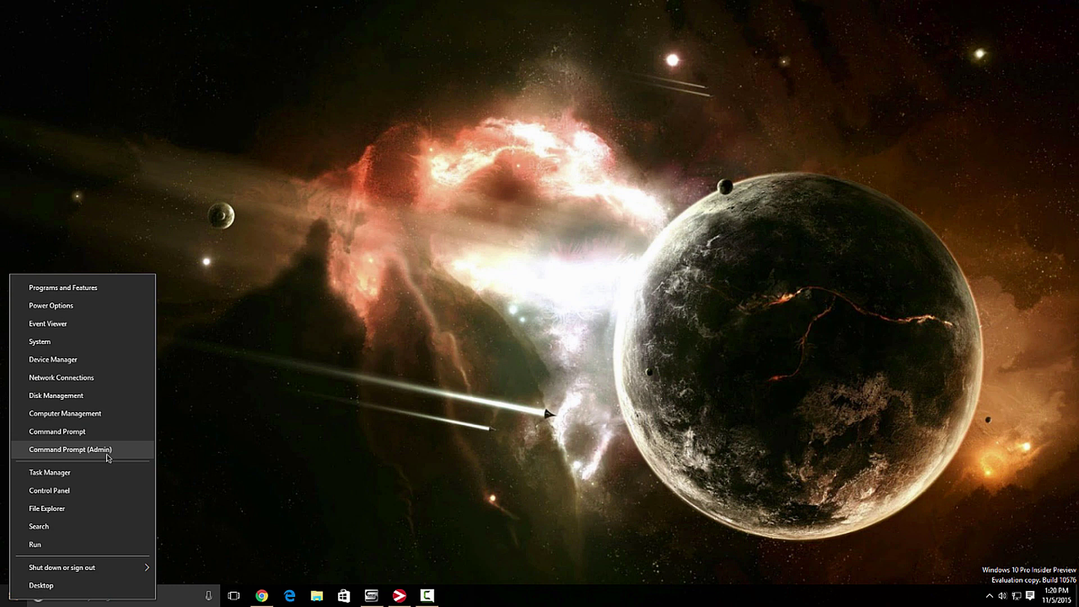
click(108, 457)
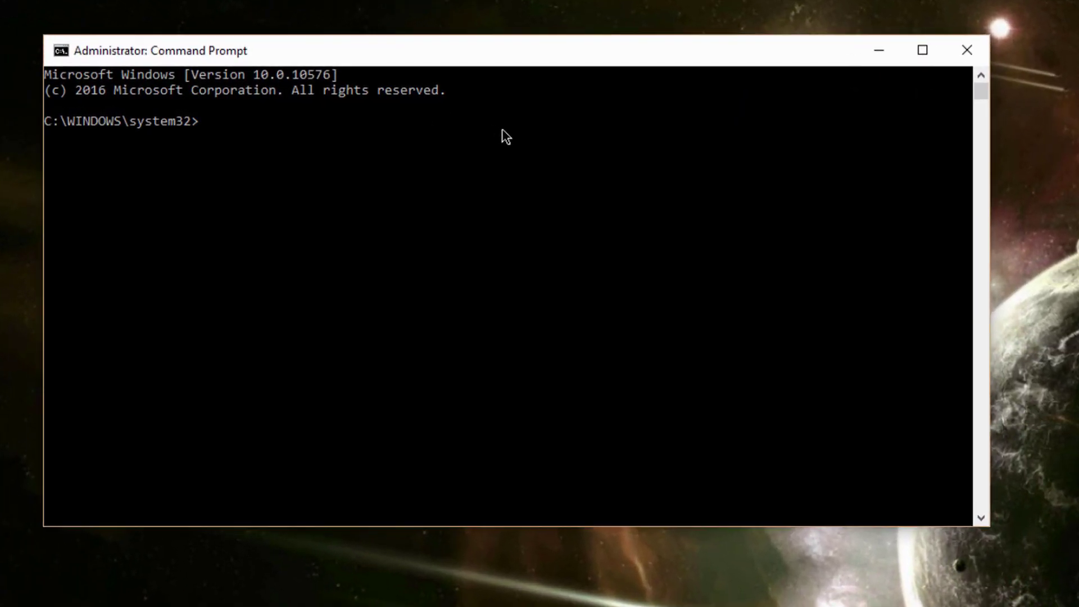
text(gp)
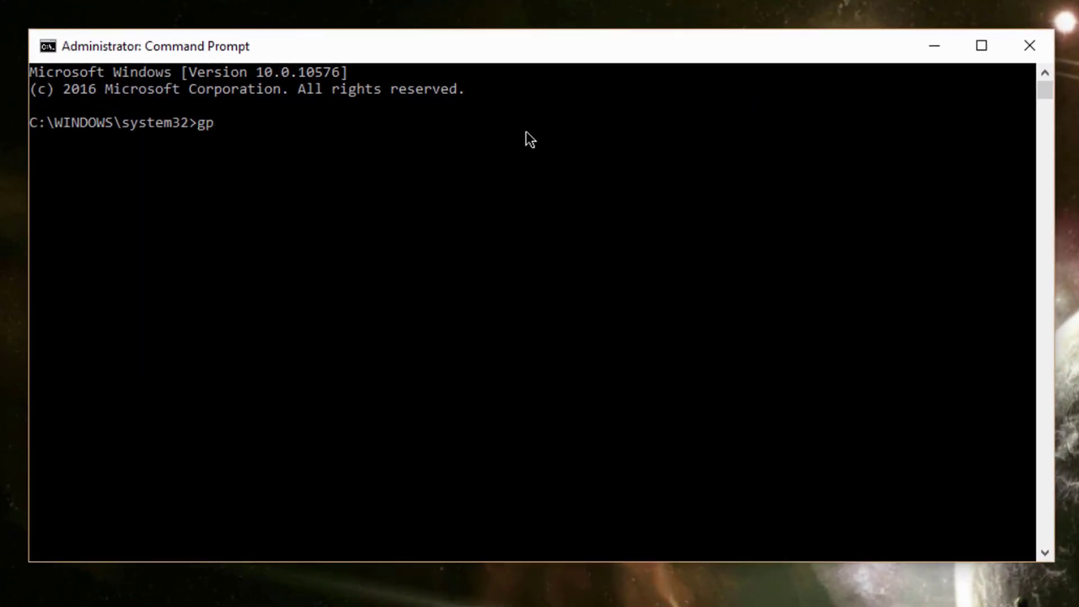
text(update /force)
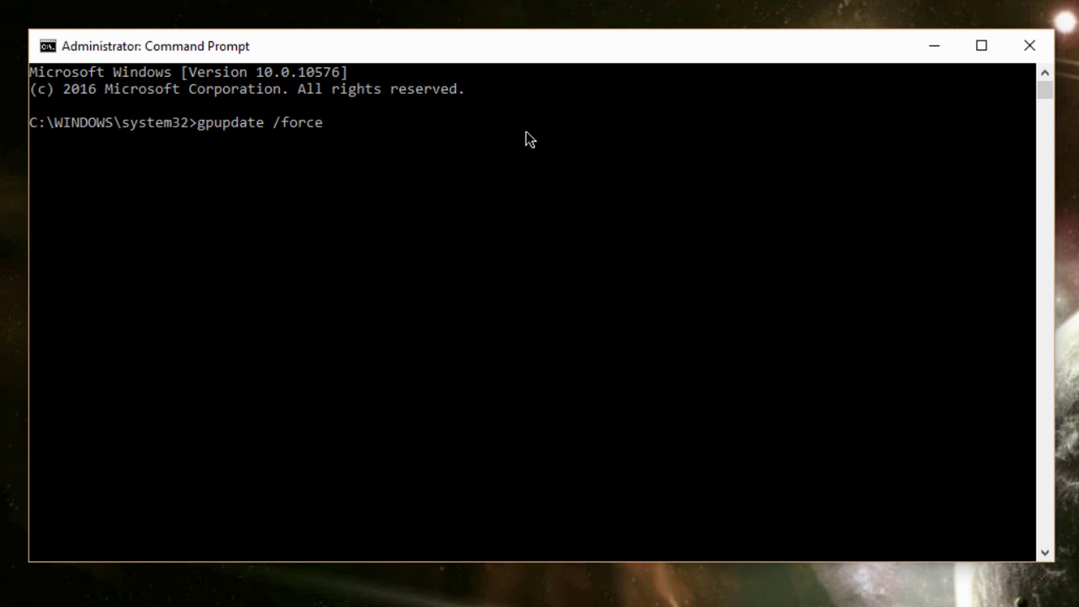
key(Return)
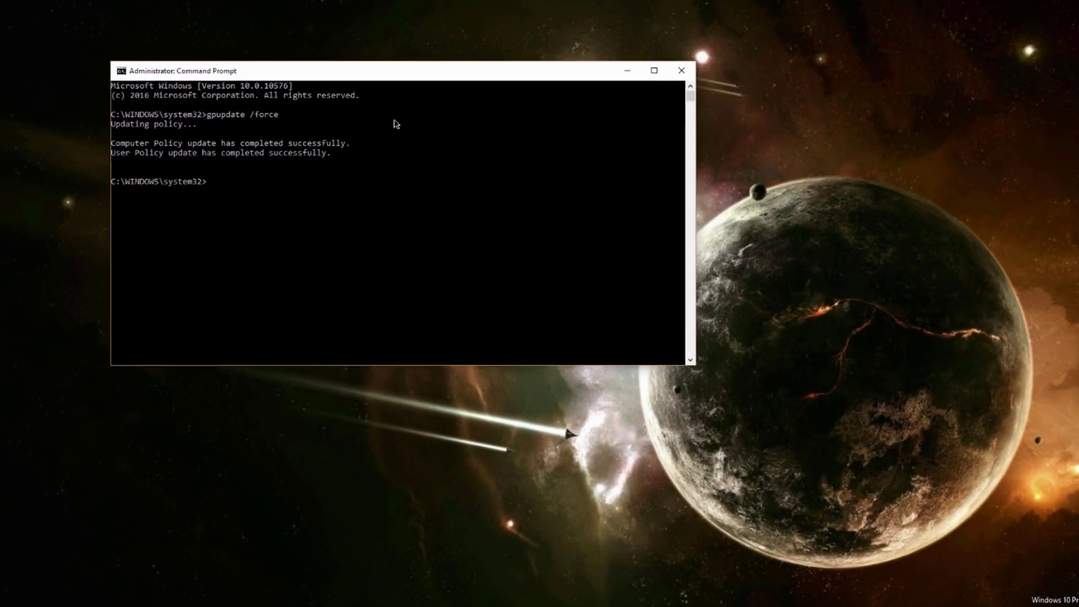
key(alt+F4)
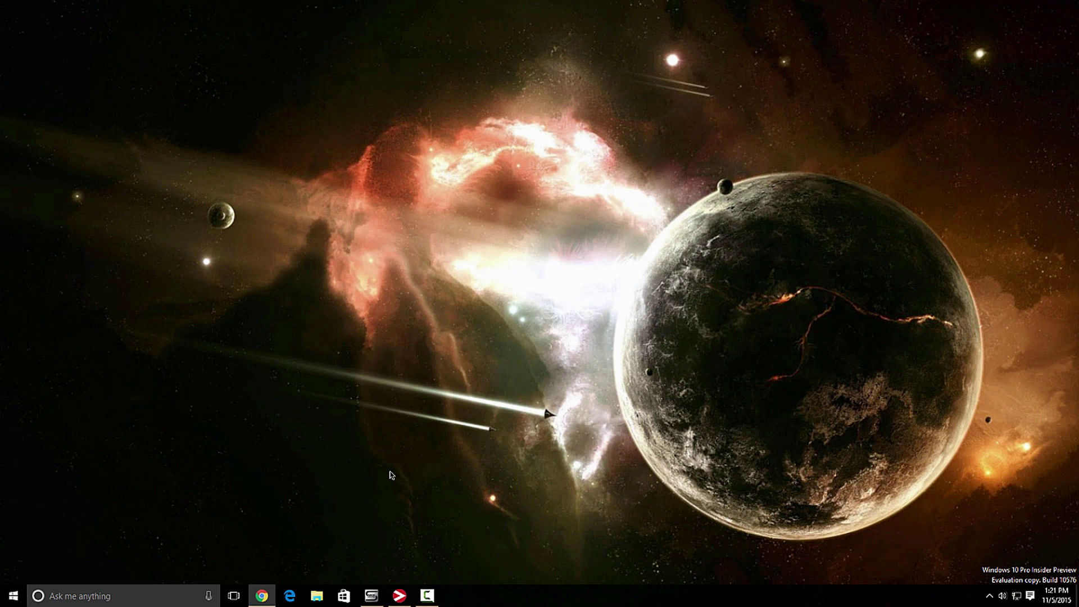
- Open wushowhide.diagcab from the Desktop folder in File Explorer and start its problem detection
right_click(13, 596)
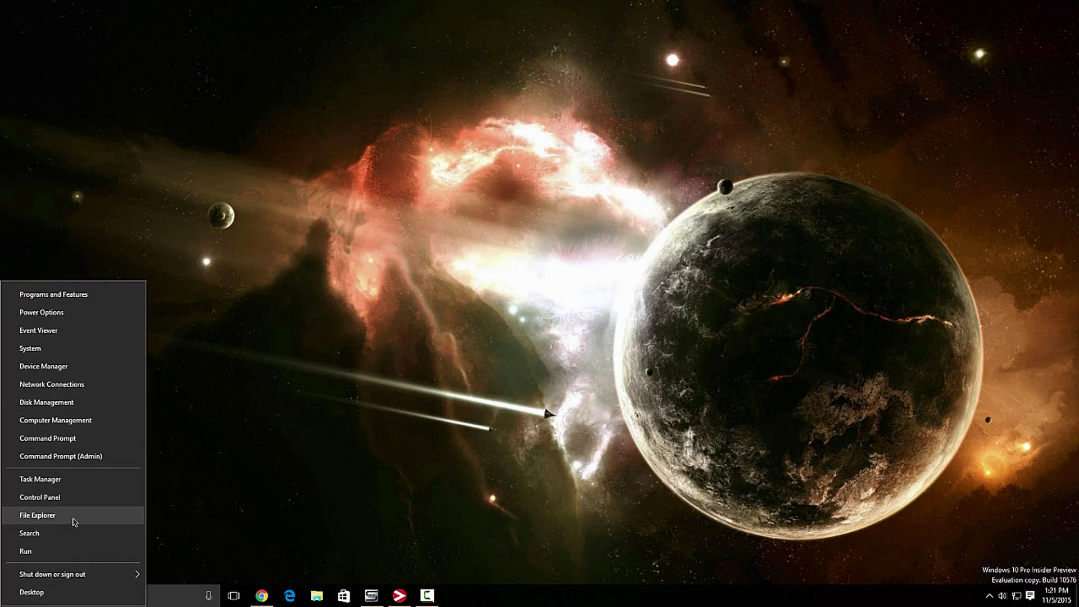
click(75, 514)
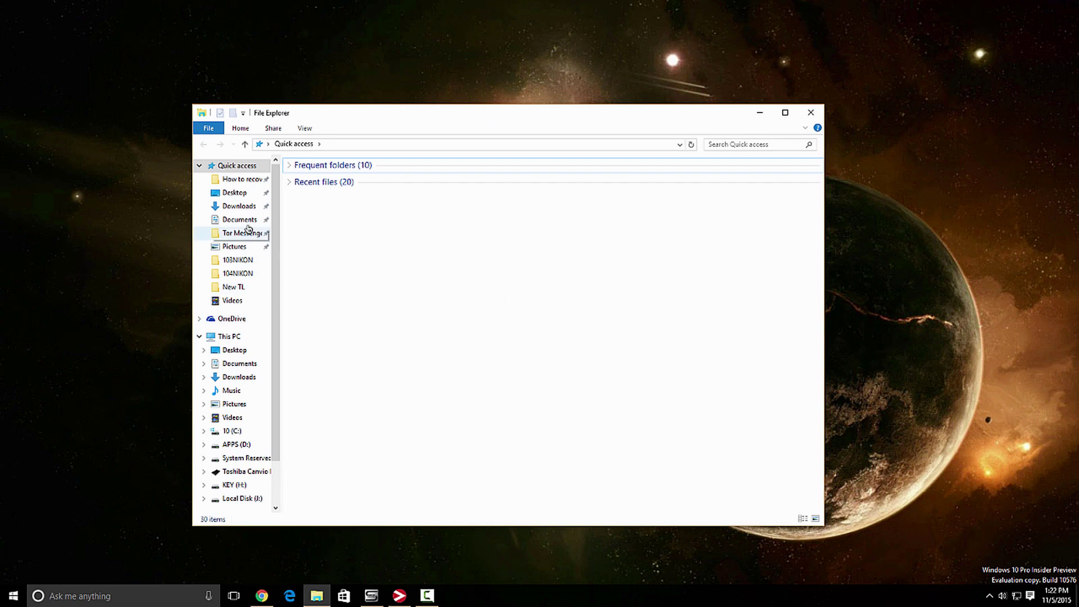
click(239, 193)
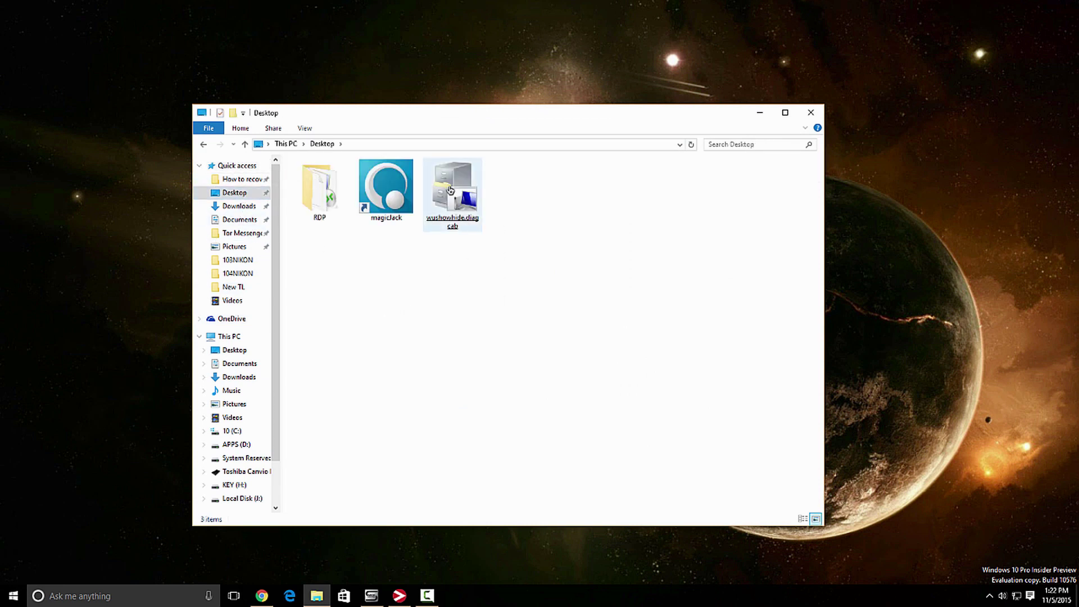
right_click(428, 187)
click(474, 195)
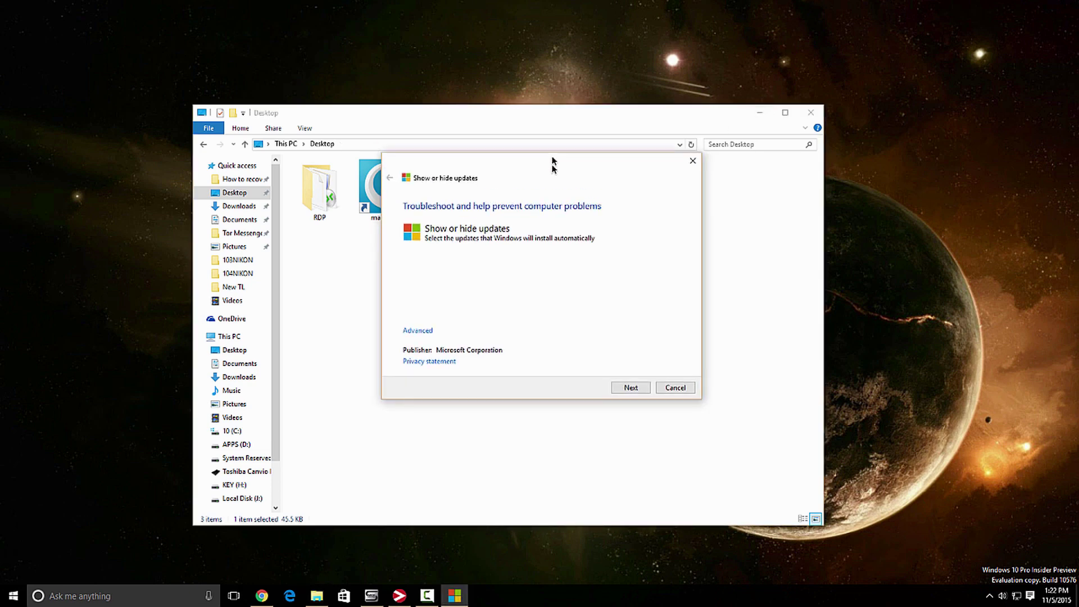
click(762, 112)
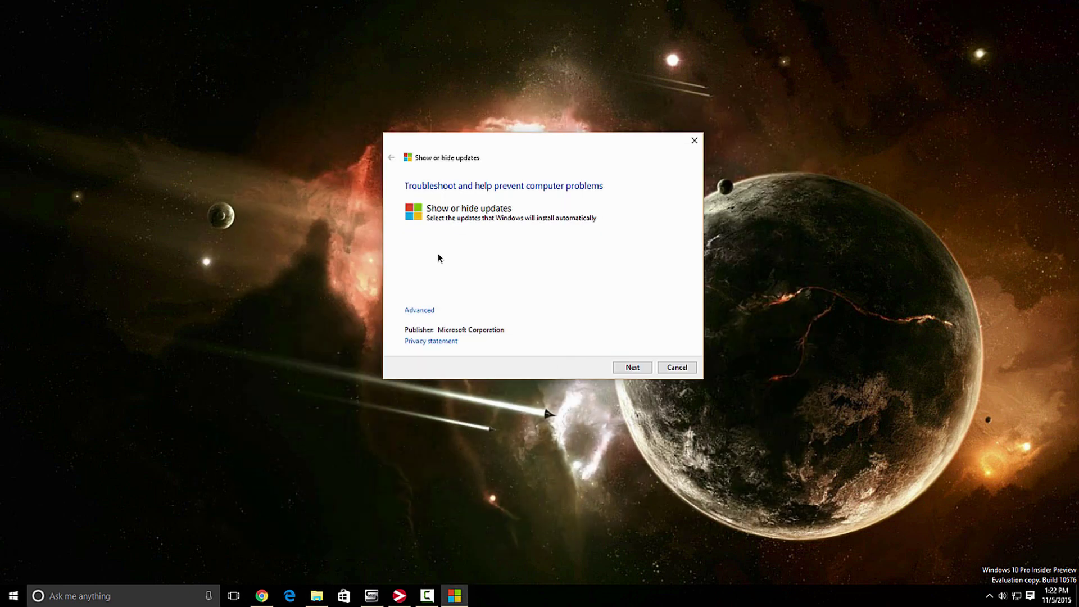
click(630, 368)
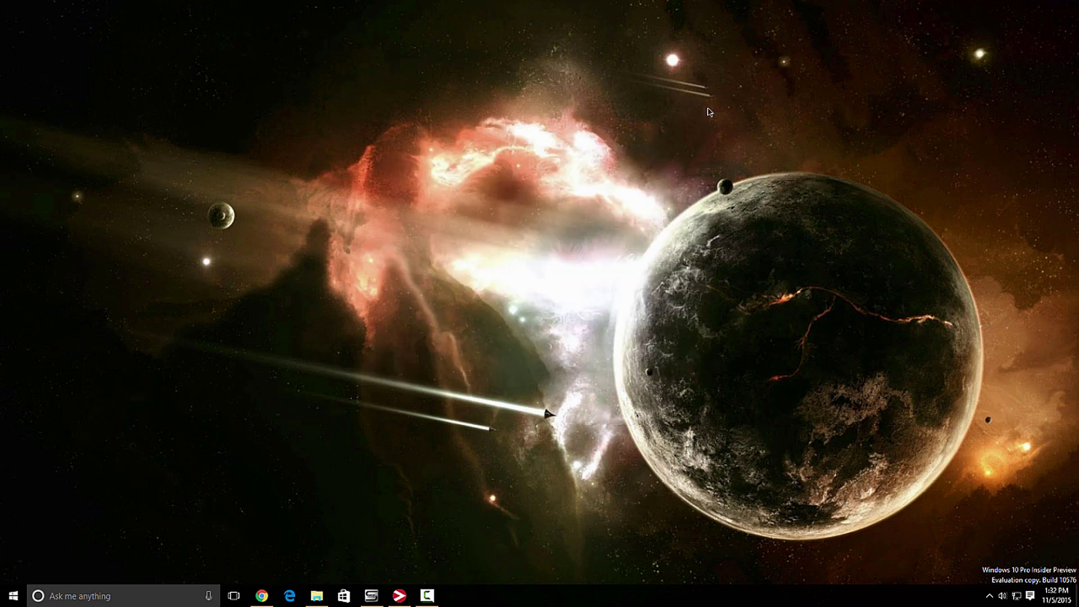
- Set Performance Options visual effects to 'Adjust for best performance' and close both dialogs
key(super+Pause)
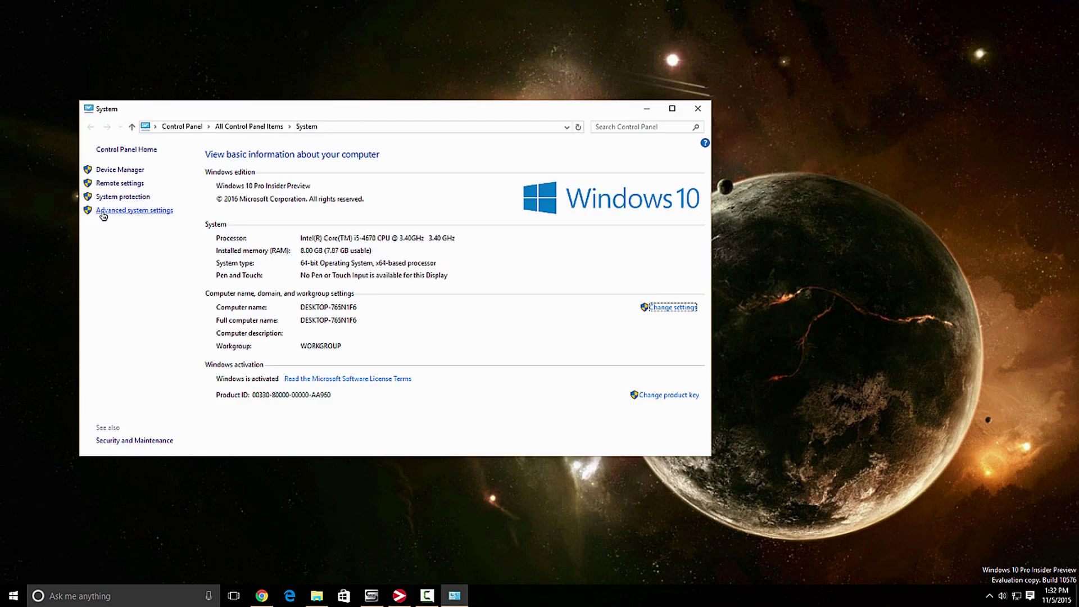
click(144, 211)
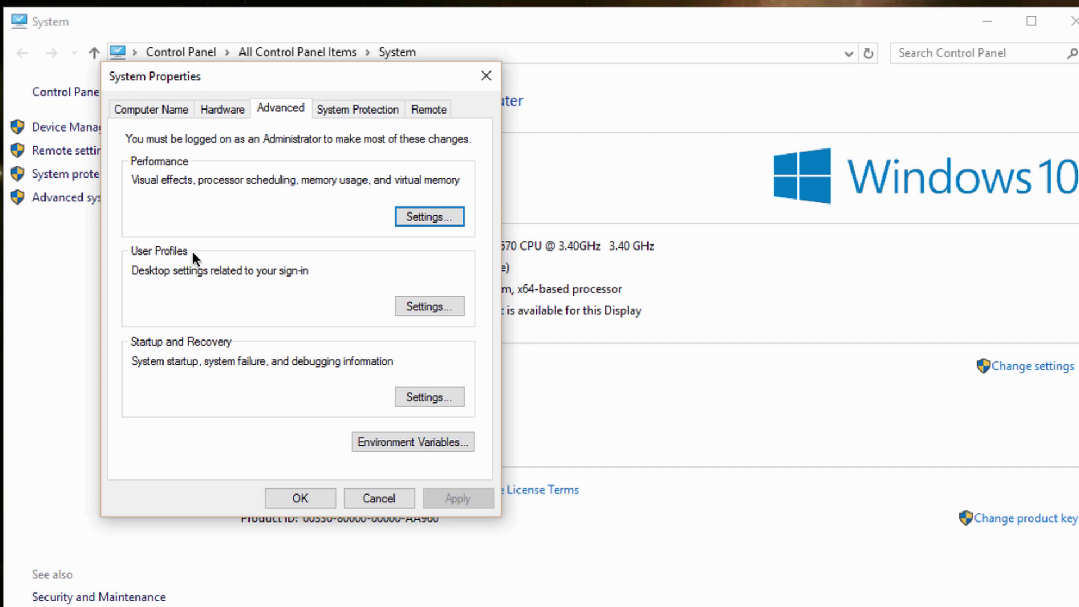
click(432, 216)
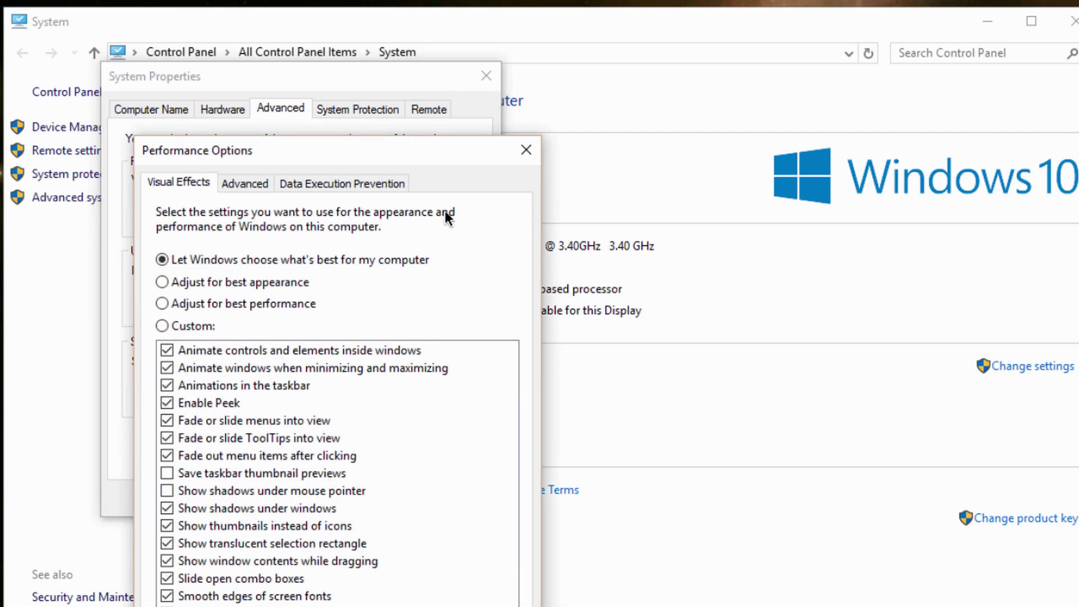
click(163, 304)
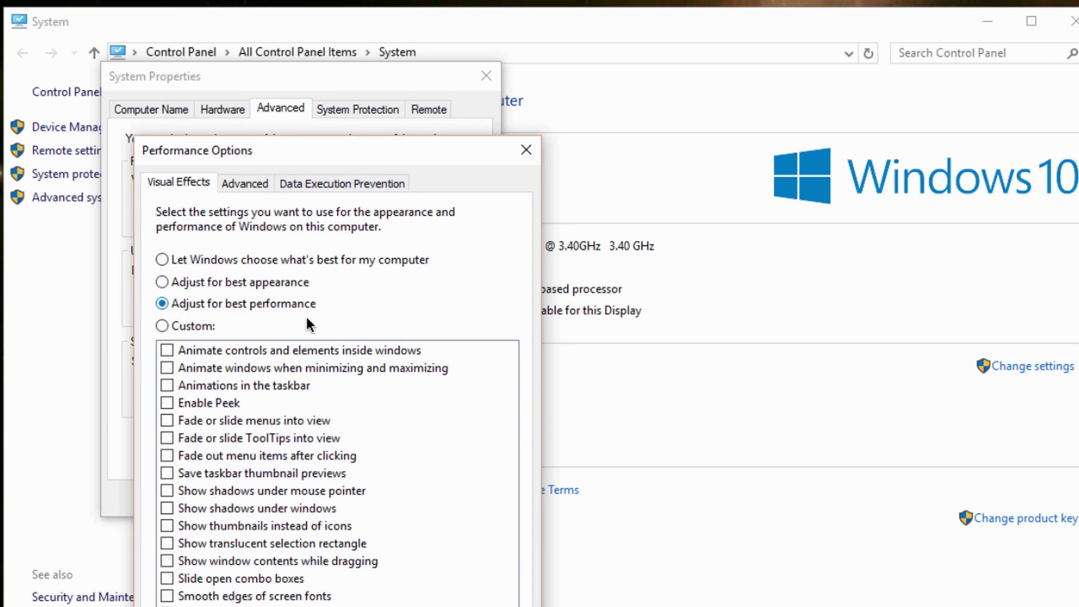
click(537, 149)
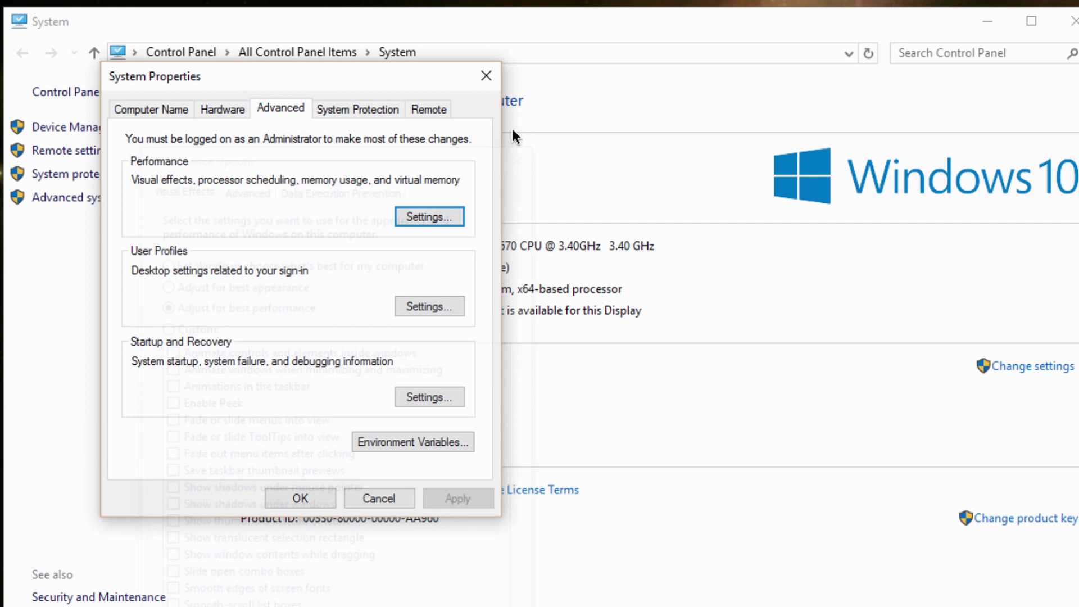
click(370, 498)
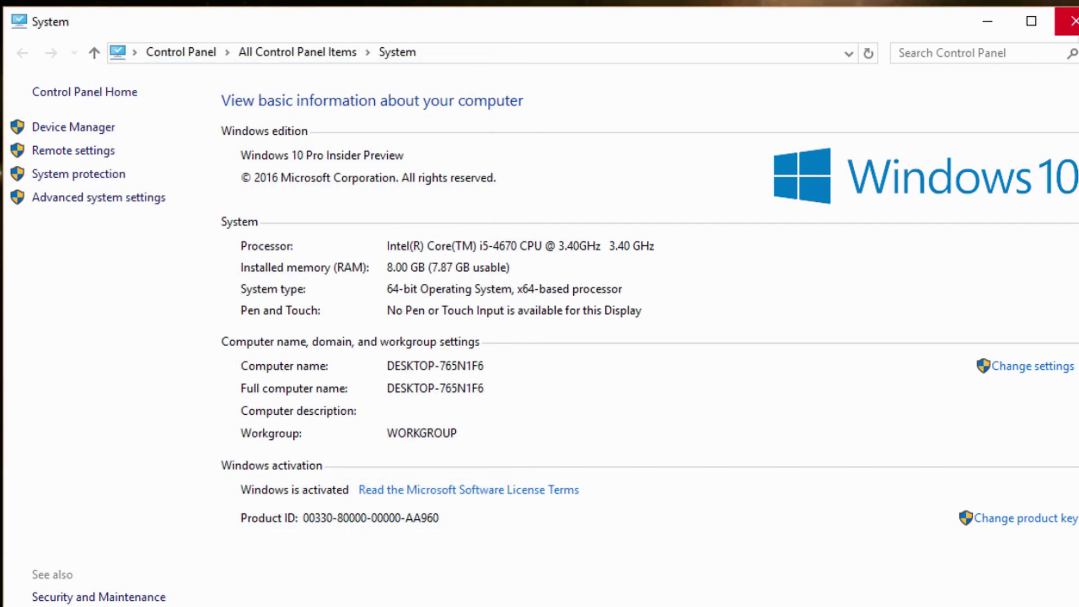